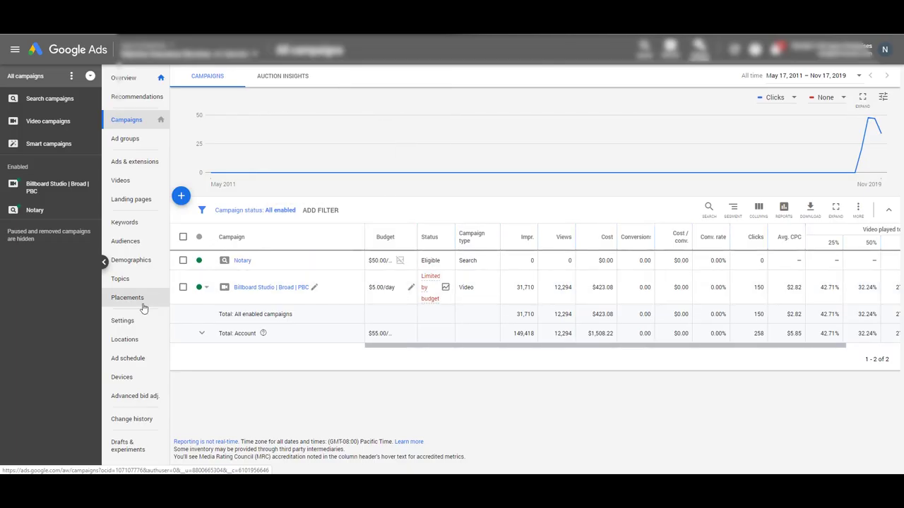
Open the Landing pages report and visit the campaign's Oakview Insurance appointments page.
click(127, 202)
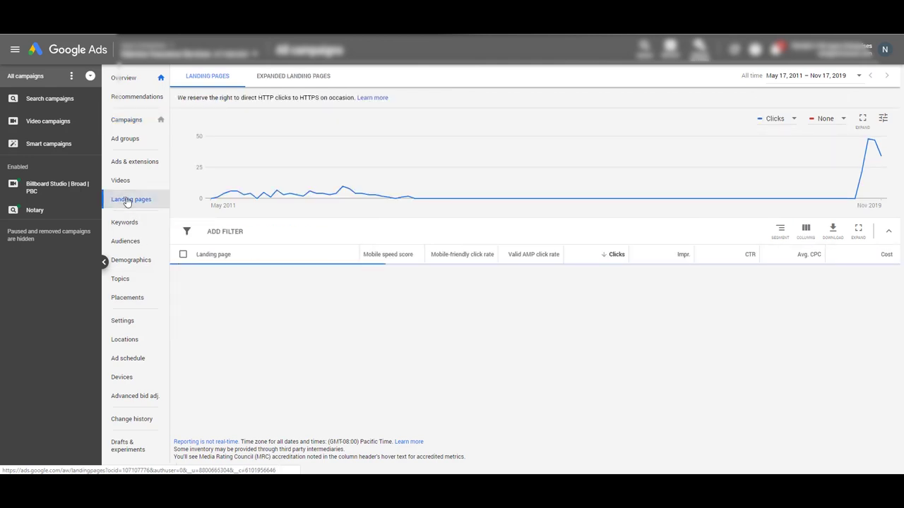
click(268, 274)
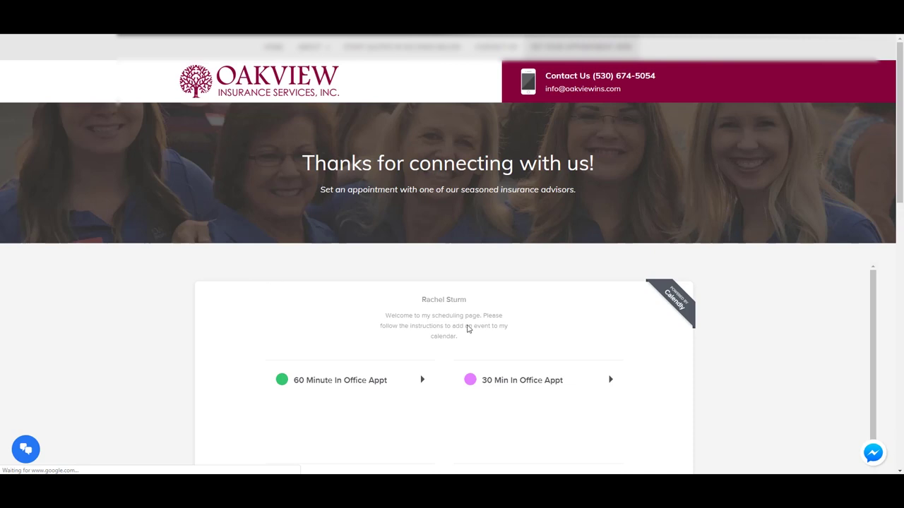
Scroll through the Calendly appointment booking options on the Oakview Insurance page.
scroll(201, 345, down, 5)
scroll(199, 345, down, 3)
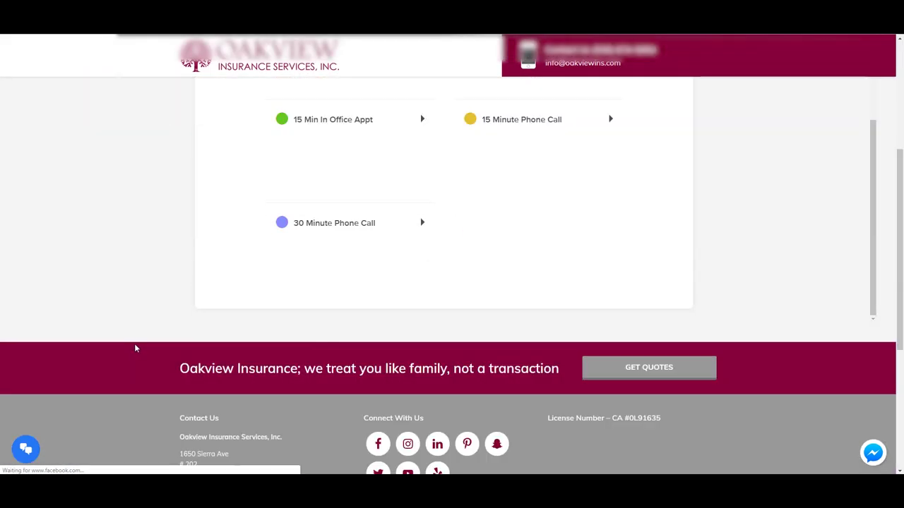
scroll(160, 298, up, 4)
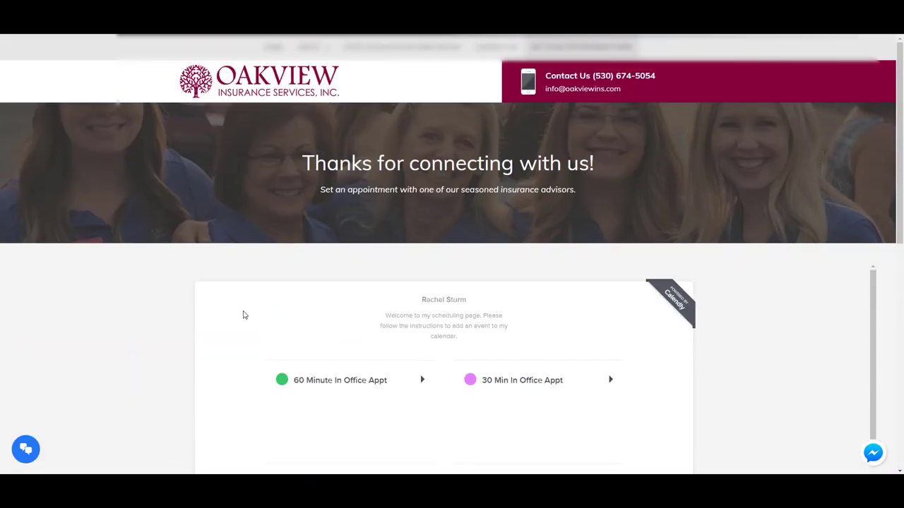
scroll(243, 313, down, 3)
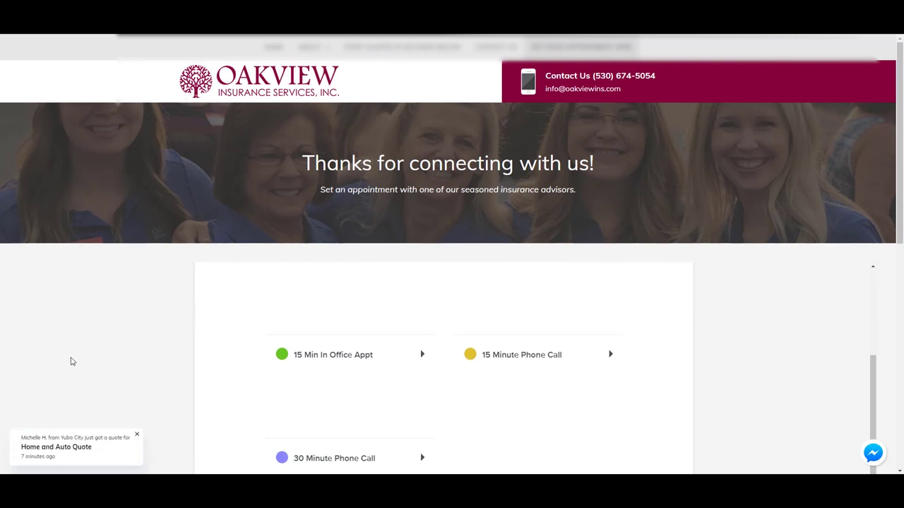
scroll(70, 360, down, 2)
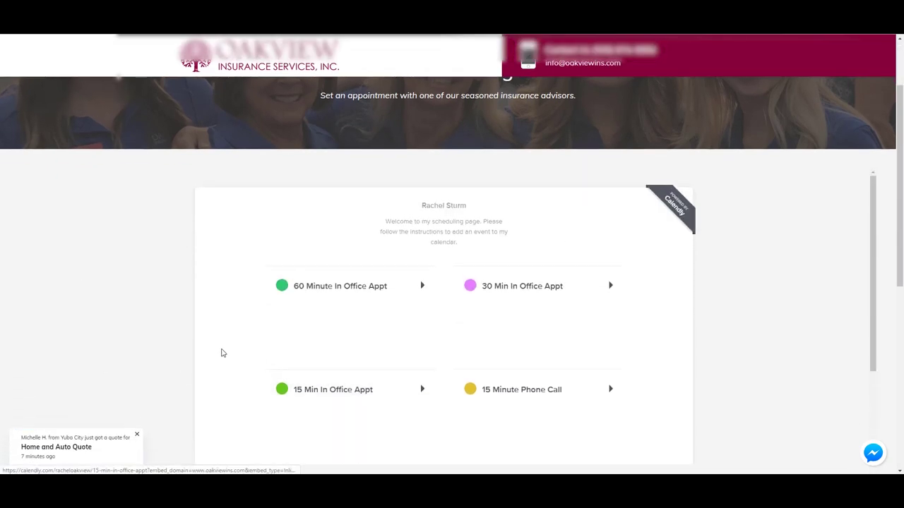
scroll(169, 344, down, 2)
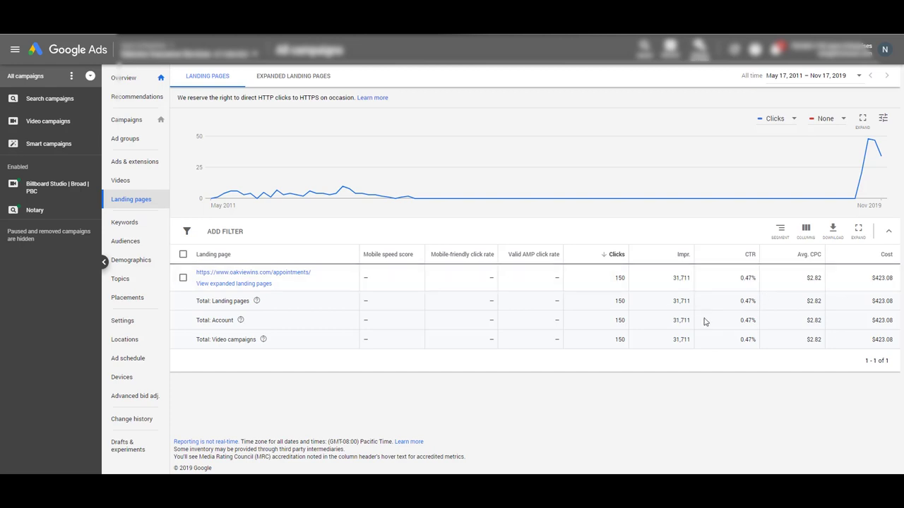
From the Campaigns overview, start a new campaign to reach the goal selection screen.
click(128, 120)
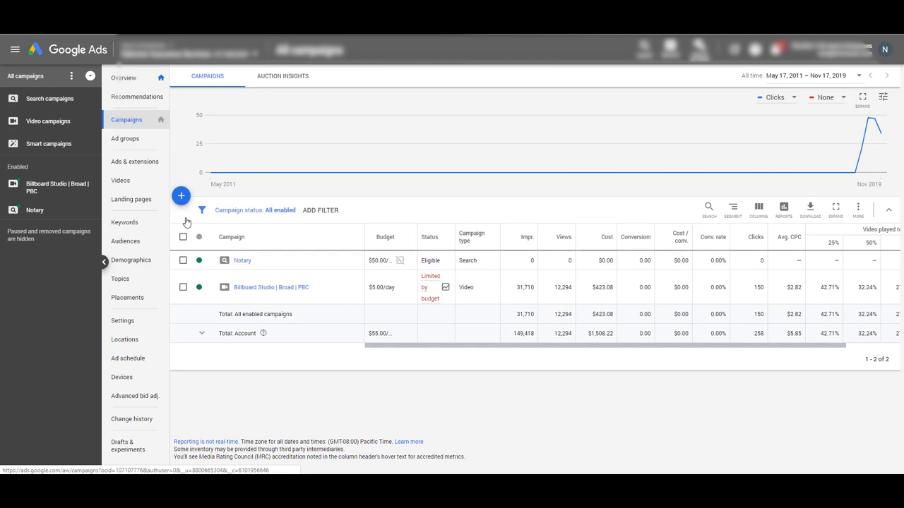
click(181, 198)
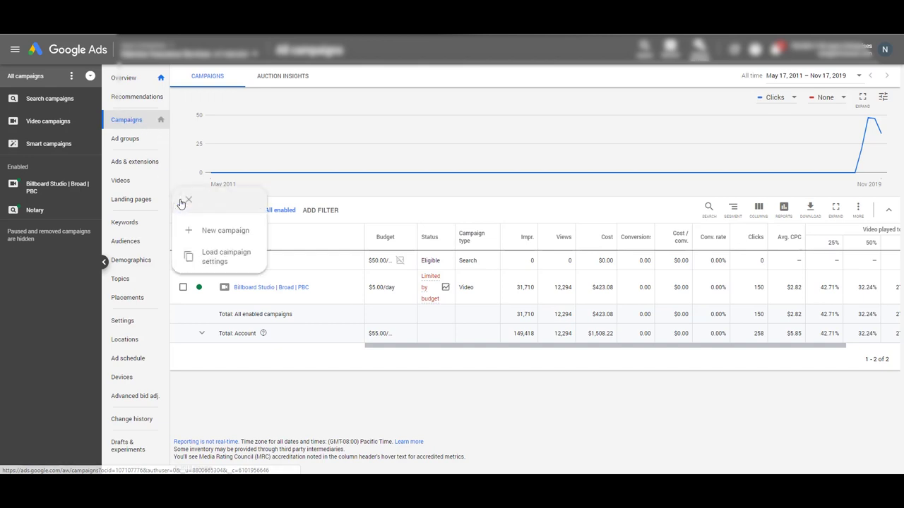
click(238, 233)
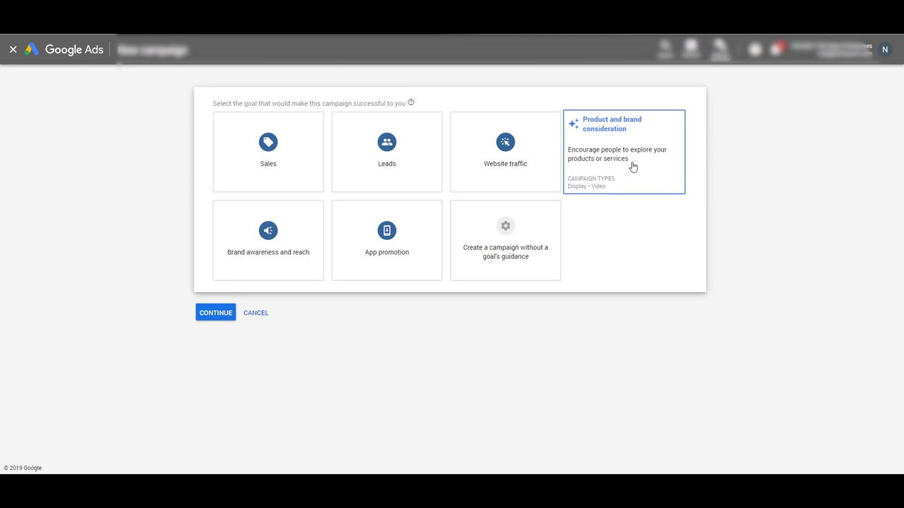
Choose the Product and brand consideration goal with the Video campaign type, then continue.
click(632, 166)
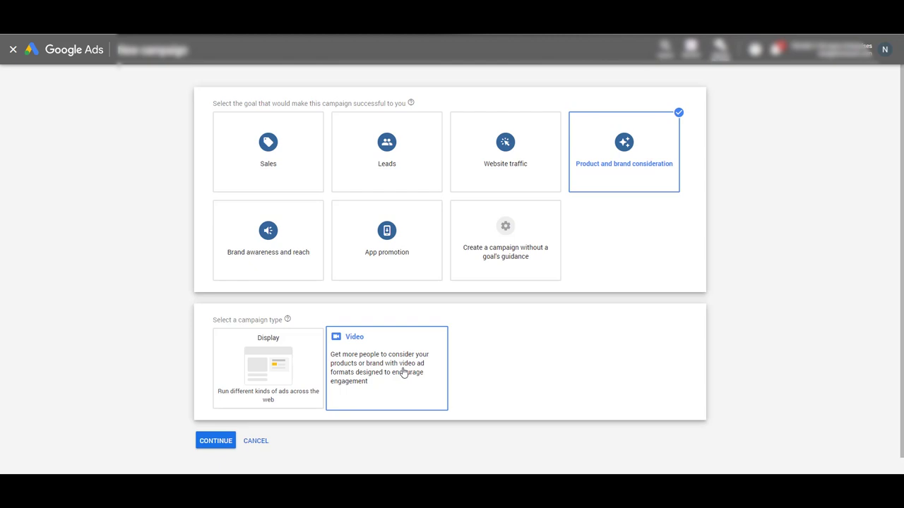
click(404, 372)
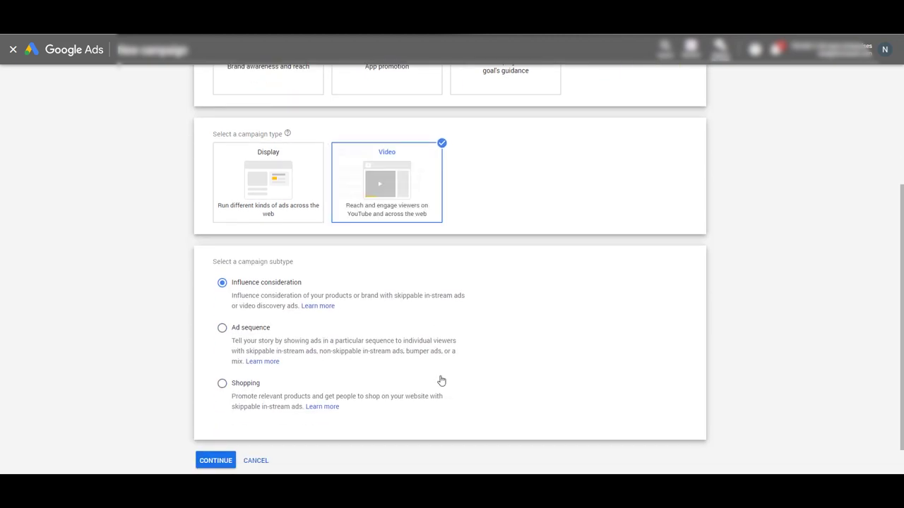
click(219, 462)
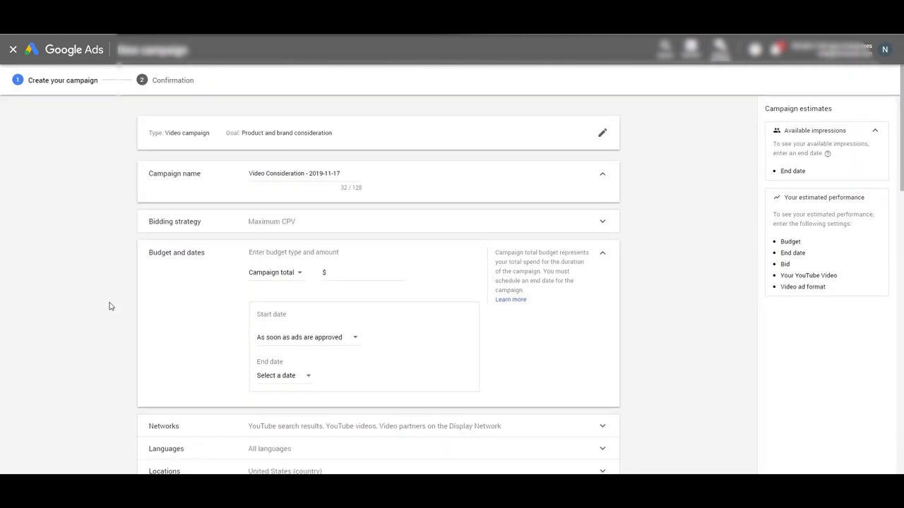
Replace the default campaign name with 'Insurance Billboards', correcting a mistyped first attempt.
scroll(109, 306, down, 10)
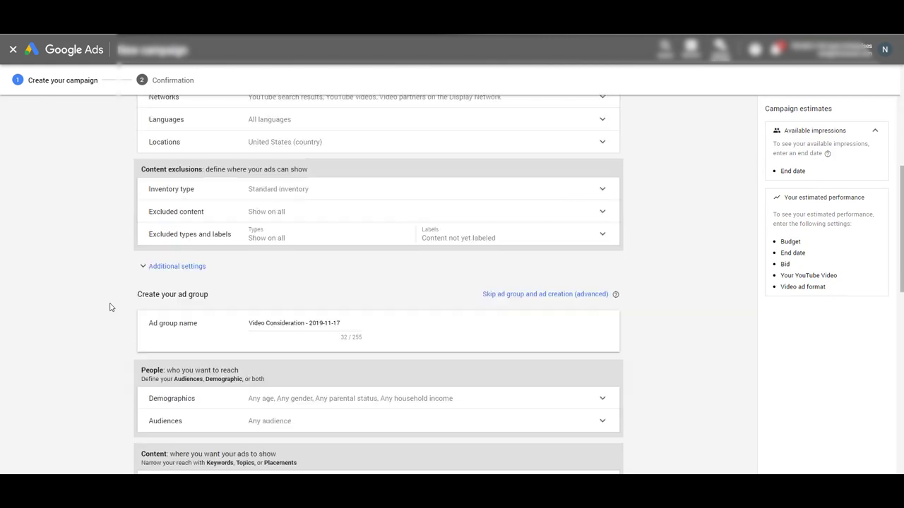
scroll(110, 306, down, 5)
scroll(110, 307, up, 9)
scroll(109, 307, up, 4)
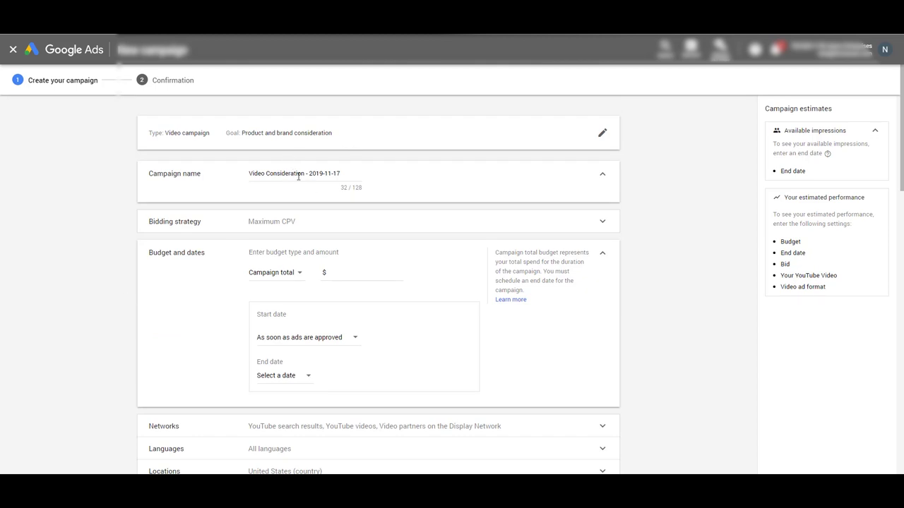
triple_click(324, 173)
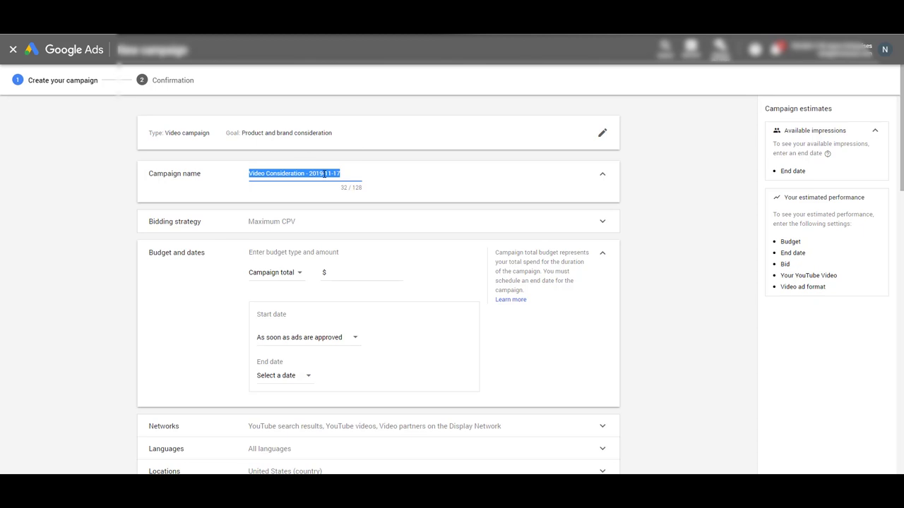
key(Caps_Lock)
text(i)
key(Caps_Lock)
text(NSURANCE)
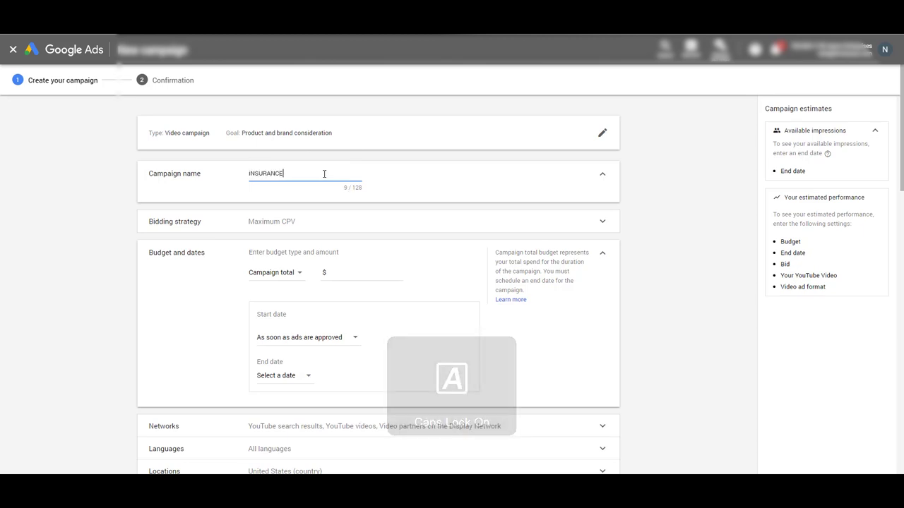
text( blLLBNOARD)
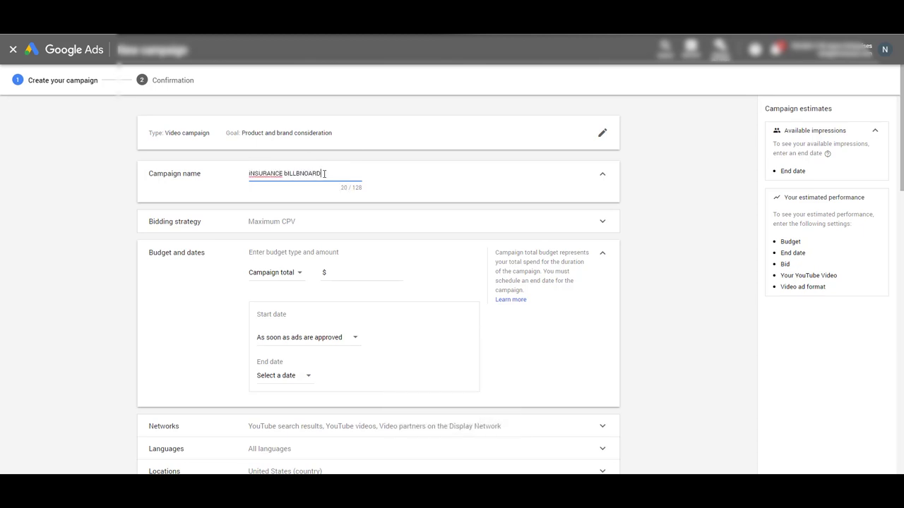
key(BackSpace)
key(BackSpace)
key(BackSpace)
key(BackSpace)
key(BackSpace)
key(BackSpace)
key(BackSpace)
key(BackSpace)
key(BackSpace)
key(BackSpace)
key(BackSpace)
key(BackSpace)
key(BackSpace)
key(BackSpace)
key(BackSpace)
key(BackSpace)
key(BackSpace)
key(BackSpace)
key(BackSpace)
text(I)
key(Caps_Lock)
text(nsurance)
key(Caps_Lock)
text(B)
key(Caps_Lock)
text(illboards)
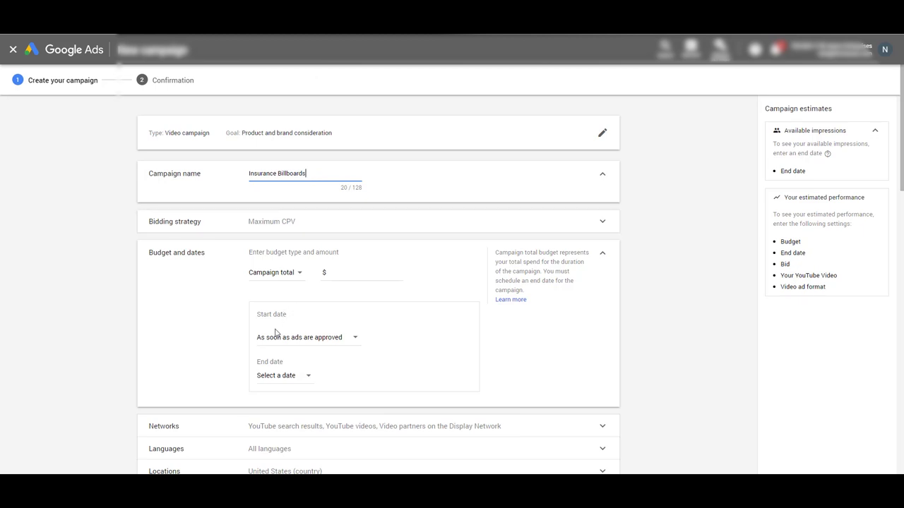
Switch the budget from Campaign total to Daily at 5.00 and expand Networks.
click(279, 275)
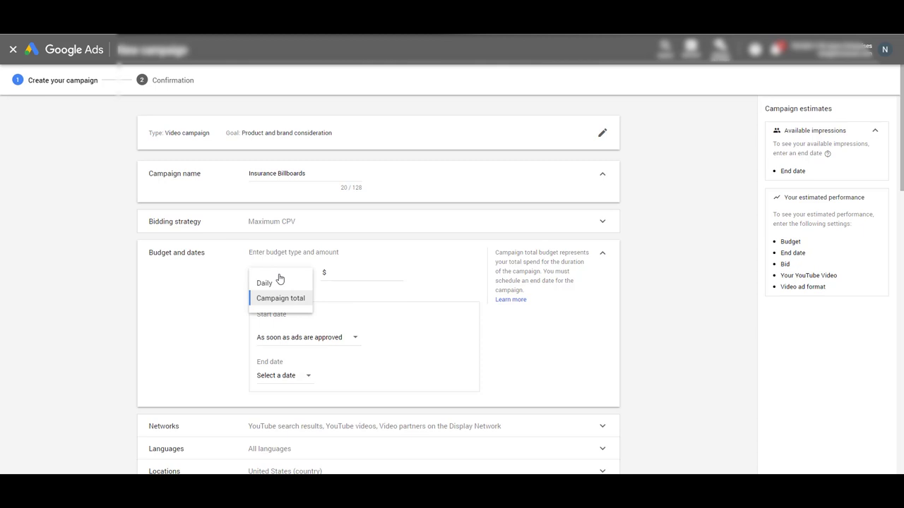
click(262, 285)
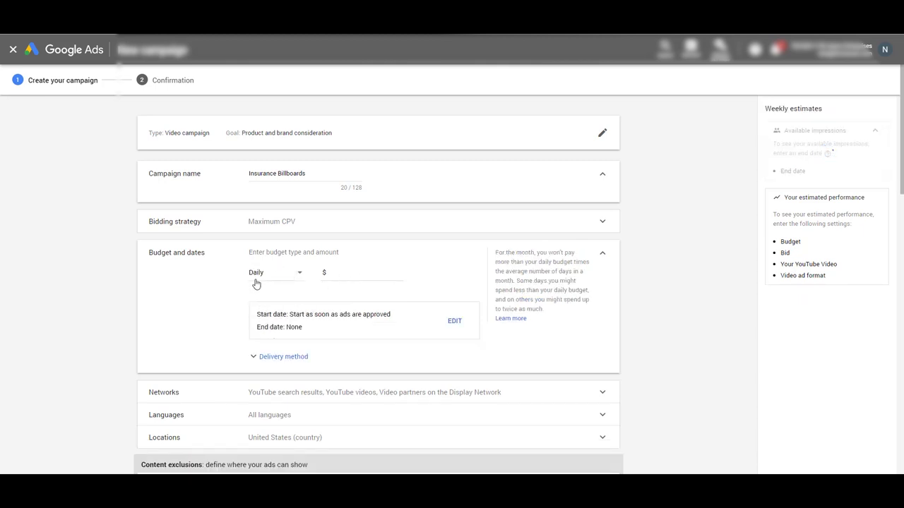
click(357, 274)
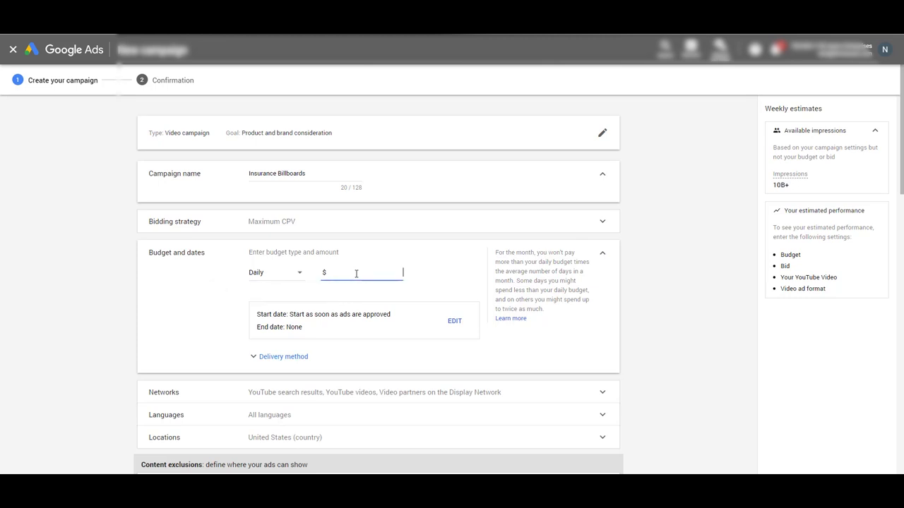
text(5.00)
scroll(456, 200, down, 3)
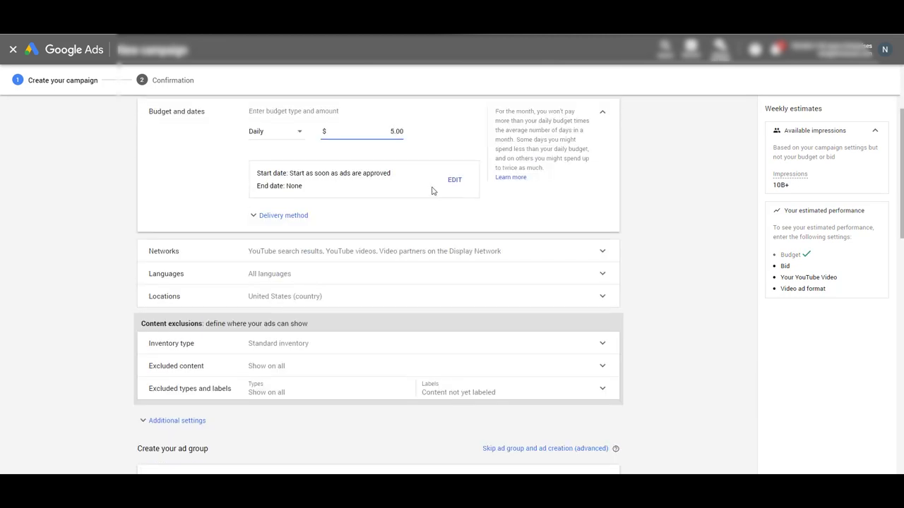
scroll(434, 191, up, 2)
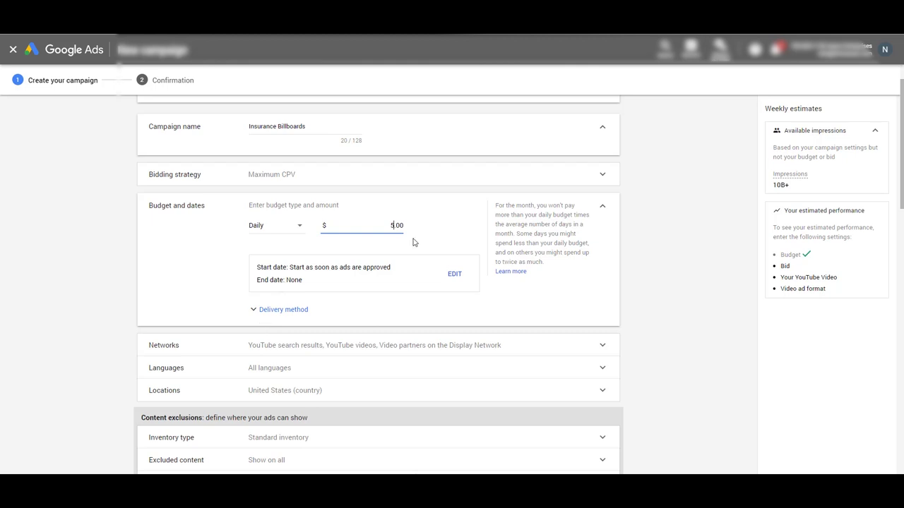
click(195, 359)
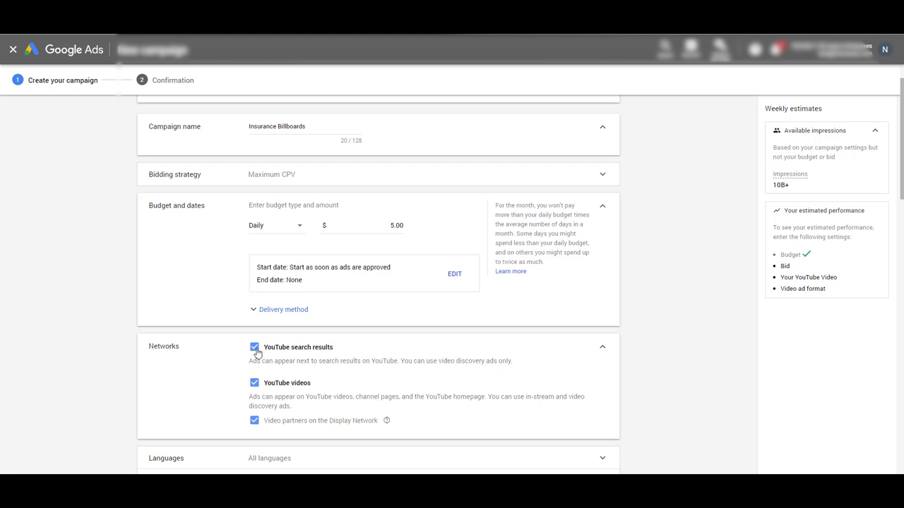
Exclude YouTube search results, keeping YouTube videos and Display Network video partners.
click(255, 348)
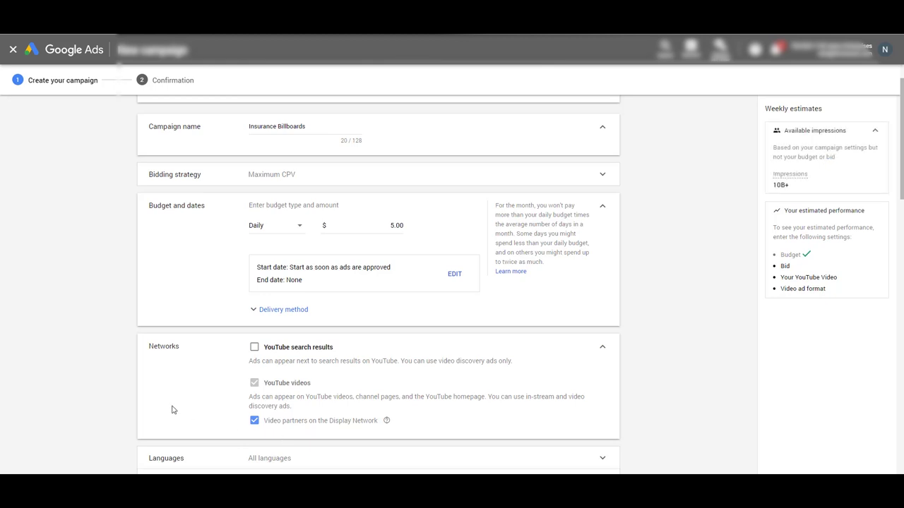
scroll(170, 408, down, 2)
scroll(170, 408, down, 1)
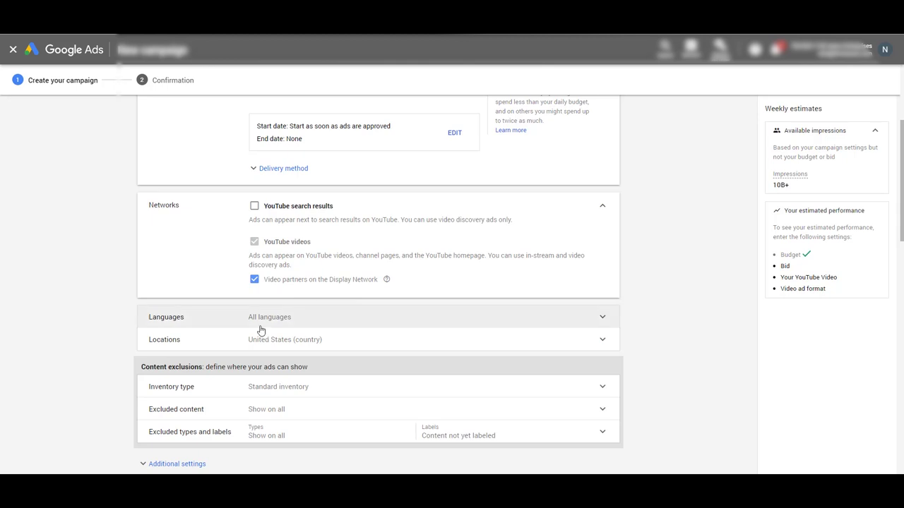
Set the Languages targeting to English instead of All languages.
click(198, 326)
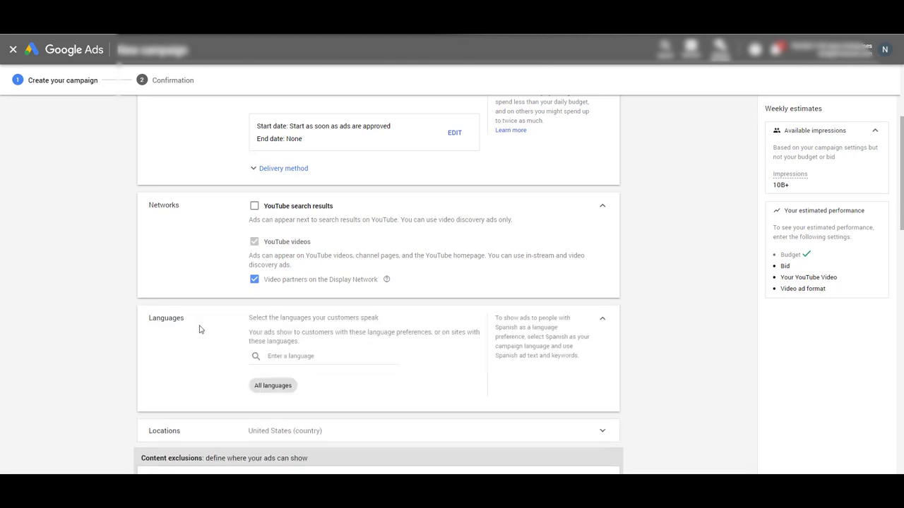
click(282, 356)
click(281, 341)
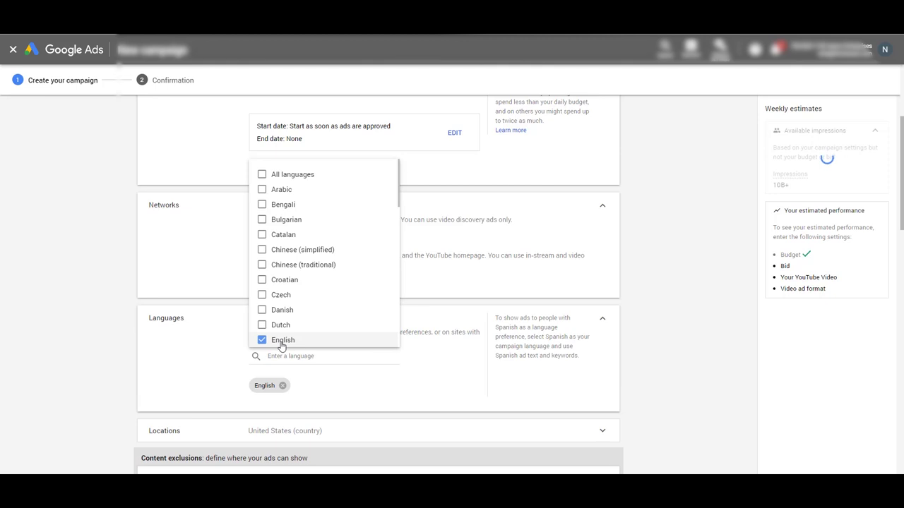
click(166, 364)
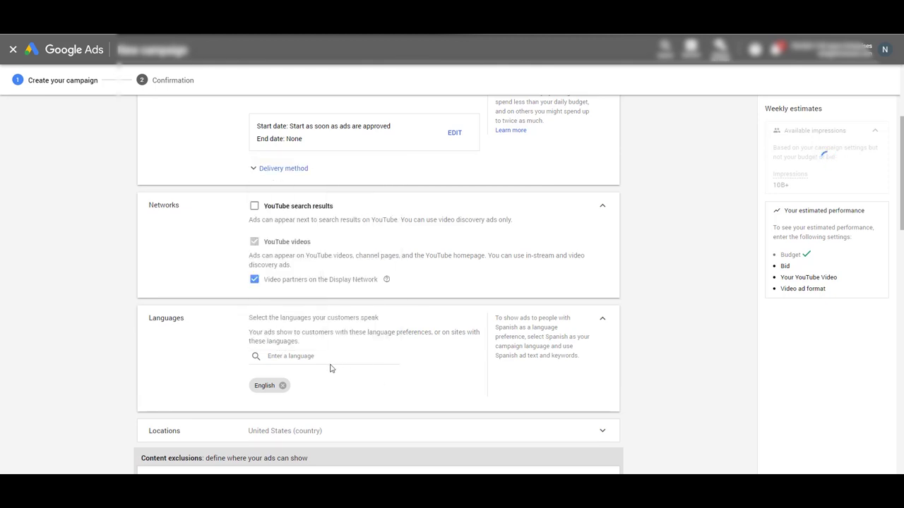
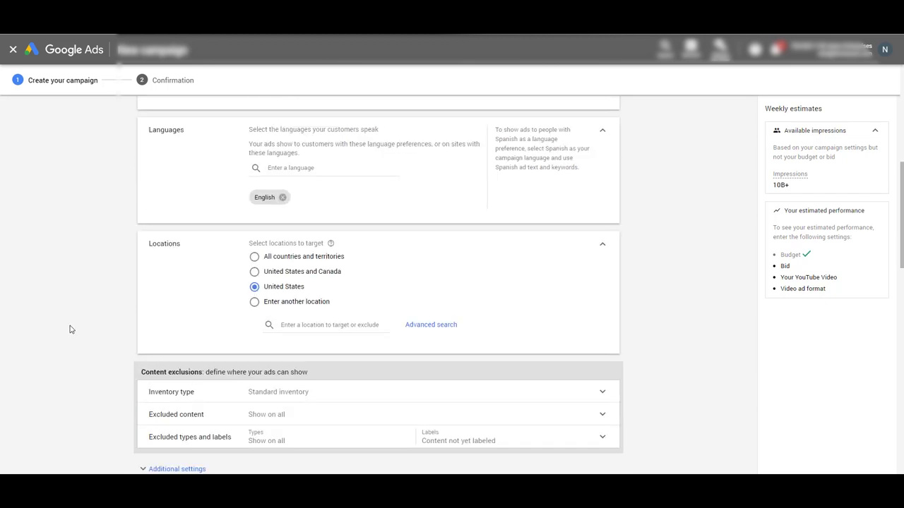
Search 85209, include the Phoenix AZ DMA region, then remove it from the included locations.
click(327, 326)
text(852)
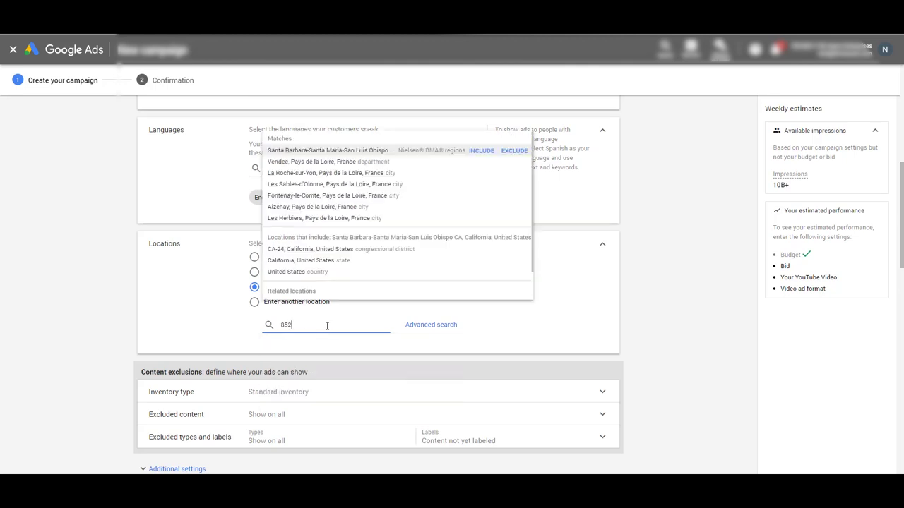
text(09)
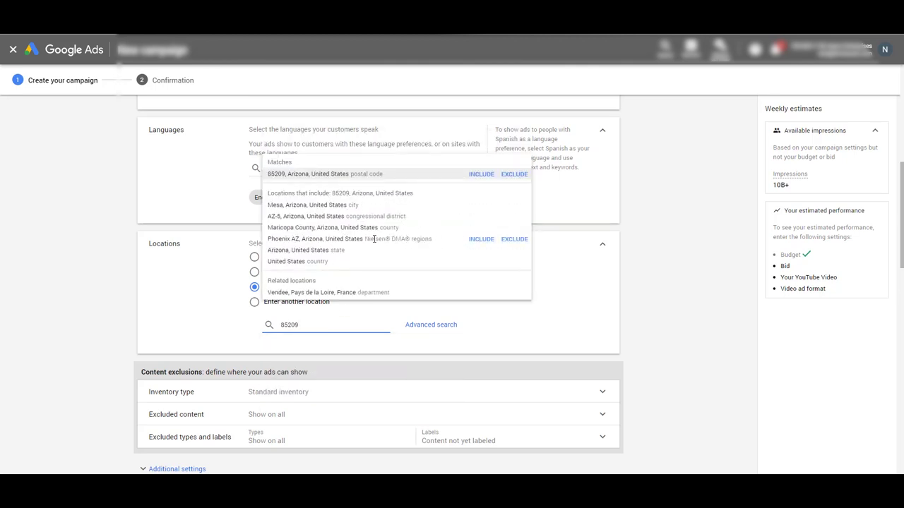
drag(366, 239, 444, 247)
click(417, 243)
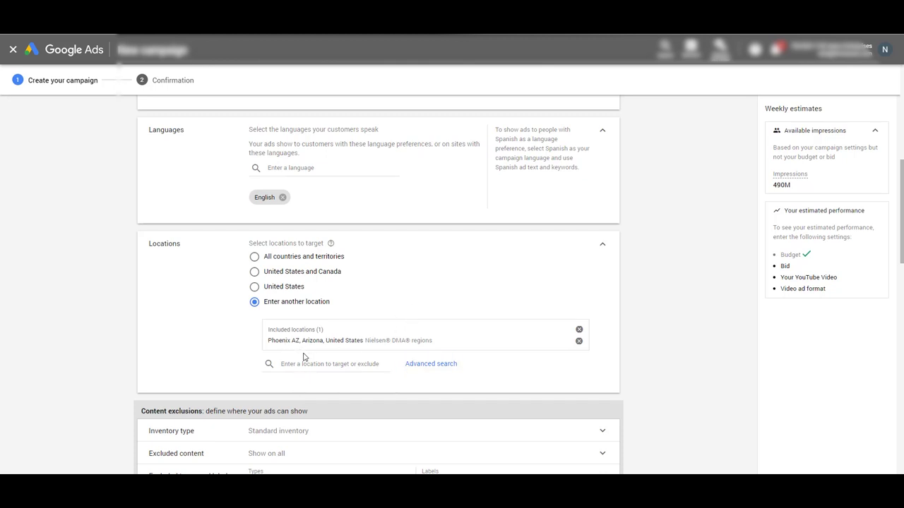
click(579, 341)
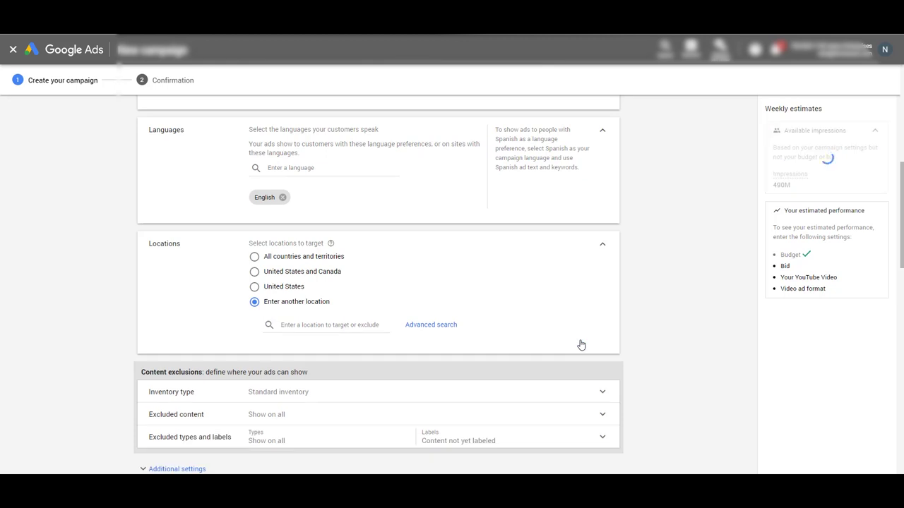
click(431, 326)
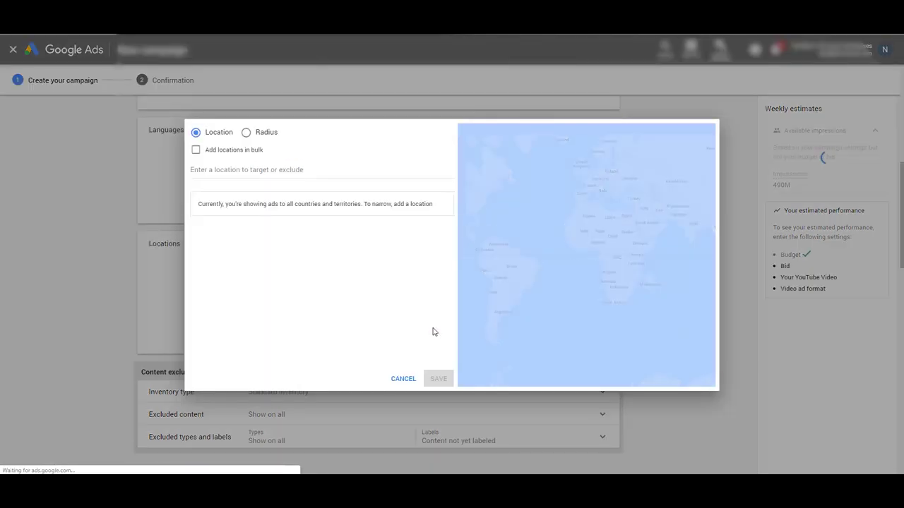
click(247, 134)
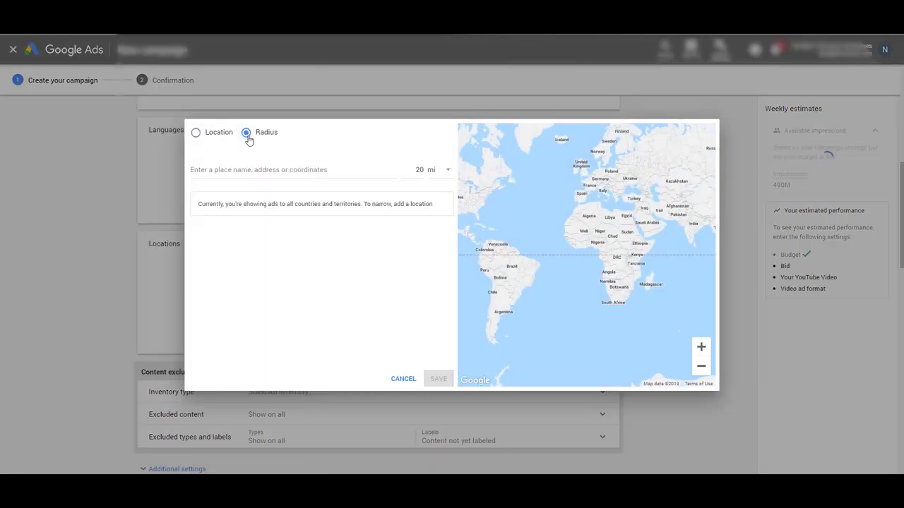
click(255, 171)
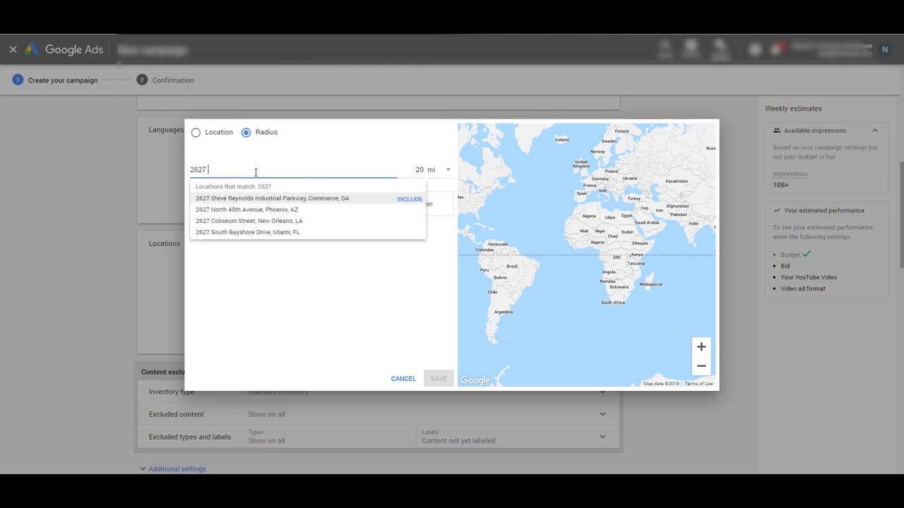
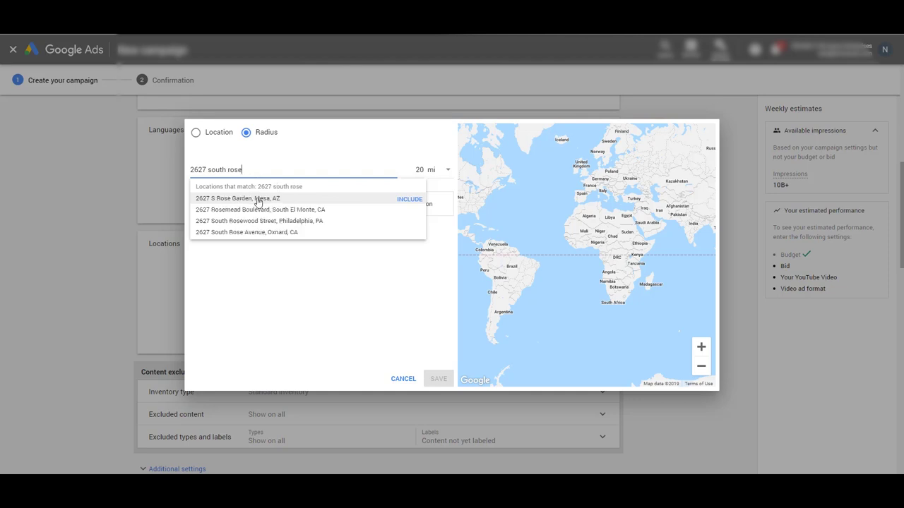
click(258, 200)
click(446, 172)
click(418, 169)
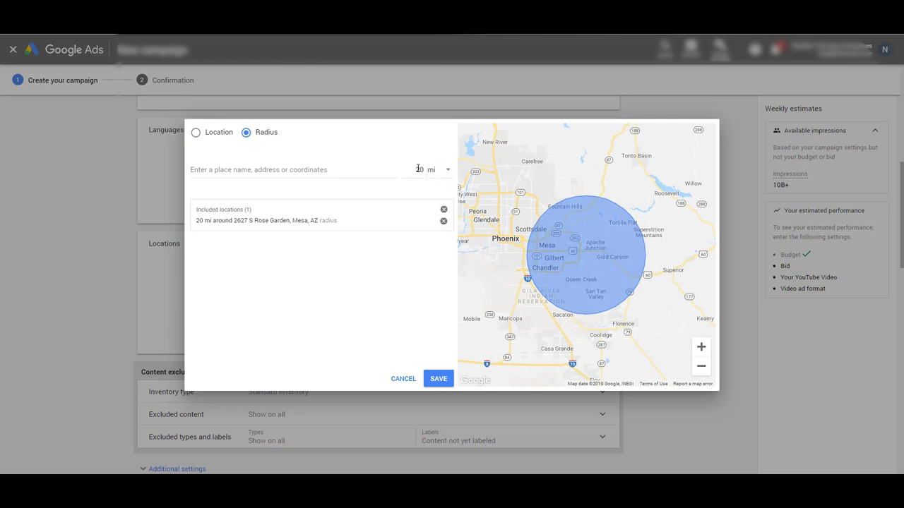
click(420, 170)
click(367, 287)
click(401, 378)
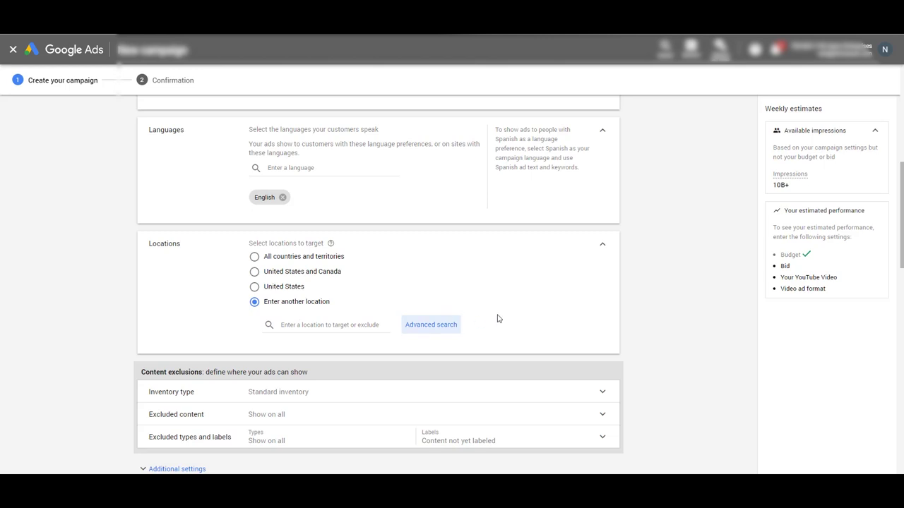
Search 85209 and include the Phoenix AZ region as a target location.
click(289, 324)
text(85209)
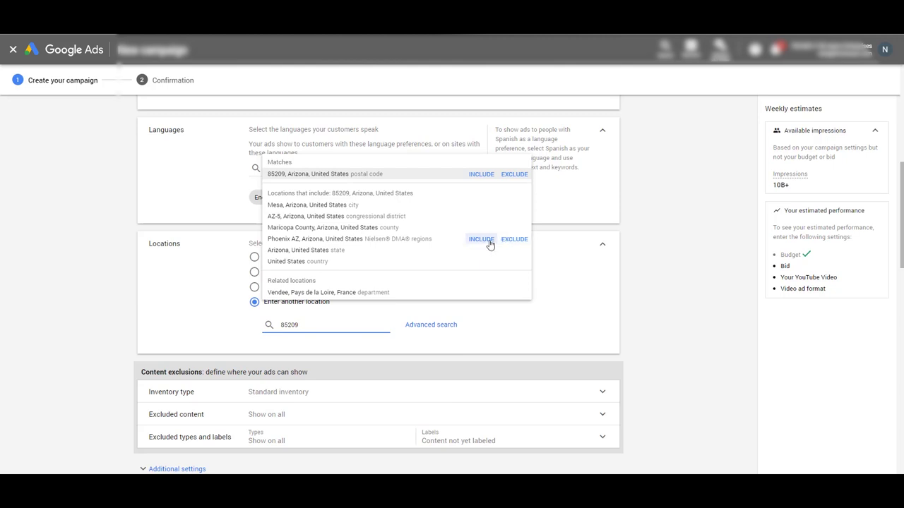
click(487, 240)
Exclude Embedded videos and Live streaming videos under excluded content types and labels.
scroll(143, 297, down, 2)
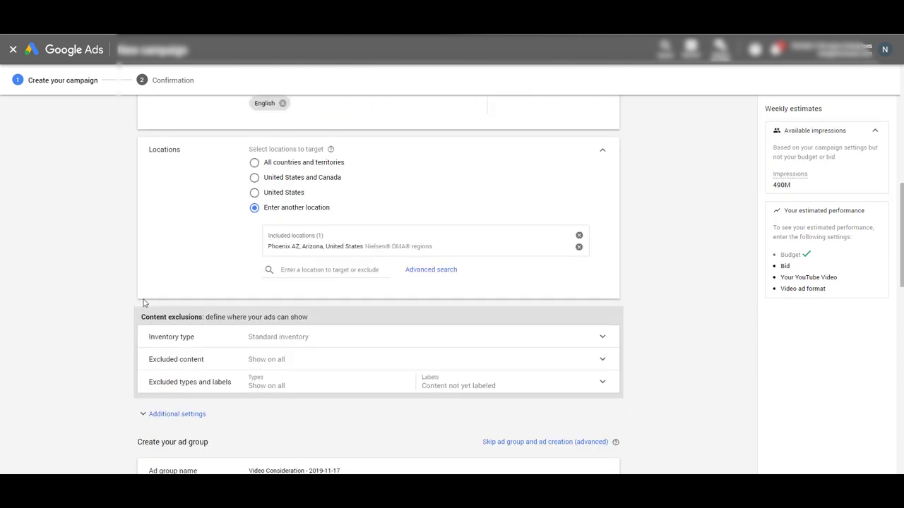
click(201, 244)
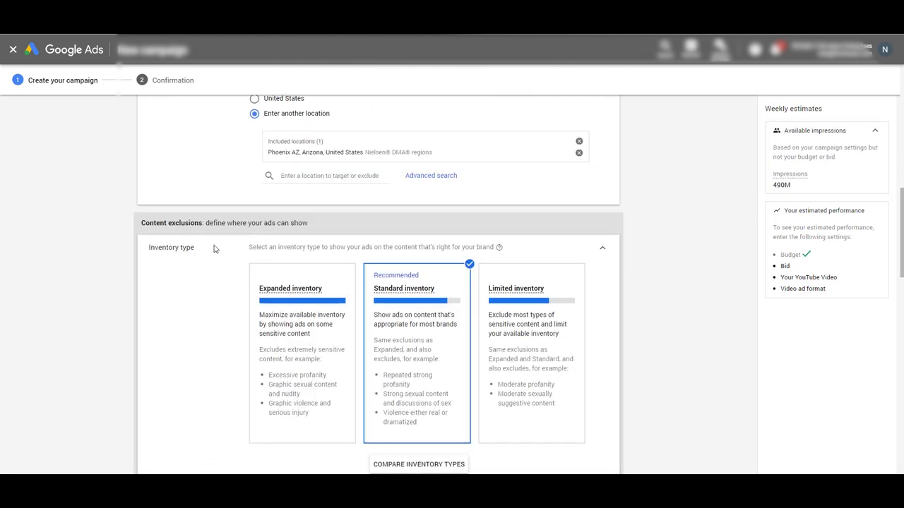
scroll(165, 346, down, 3)
click(197, 292)
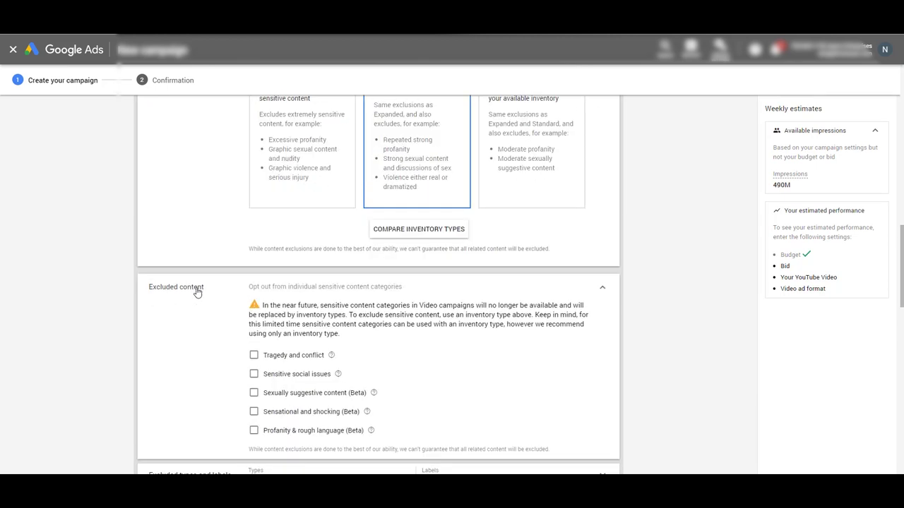
scroll(166, 355, down, 3)
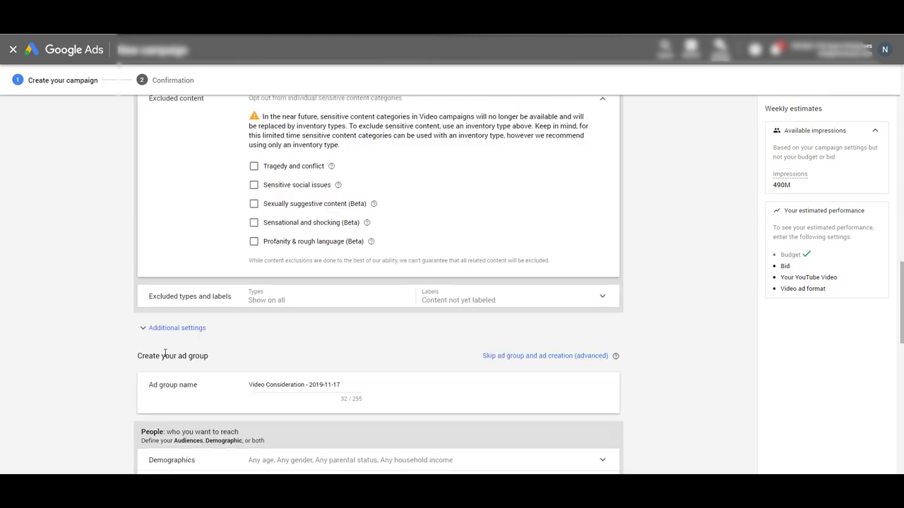
click(223, 299)
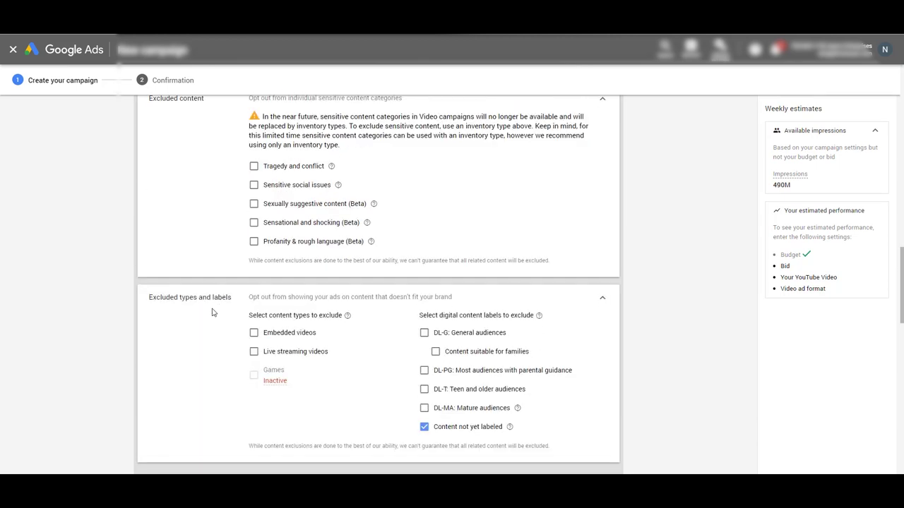
click(254, 334)
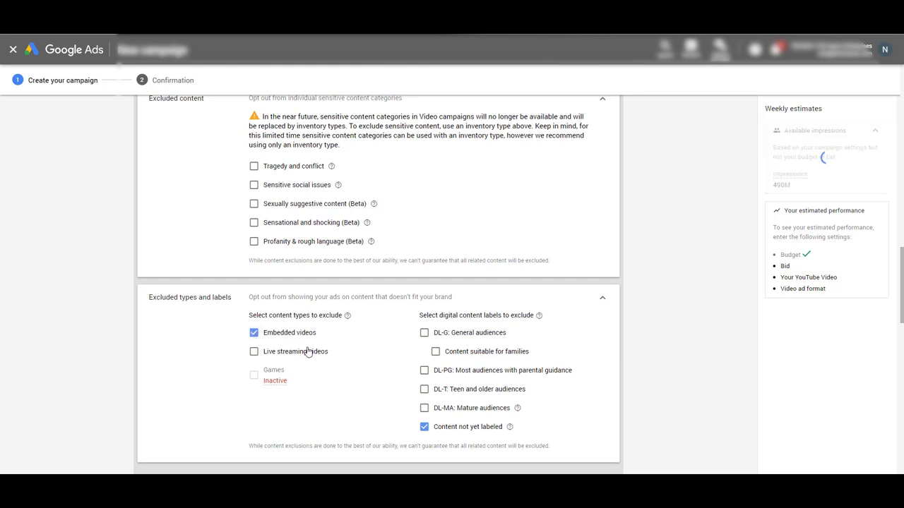
click(252, 357)
scroll(244, 357, down, 3)
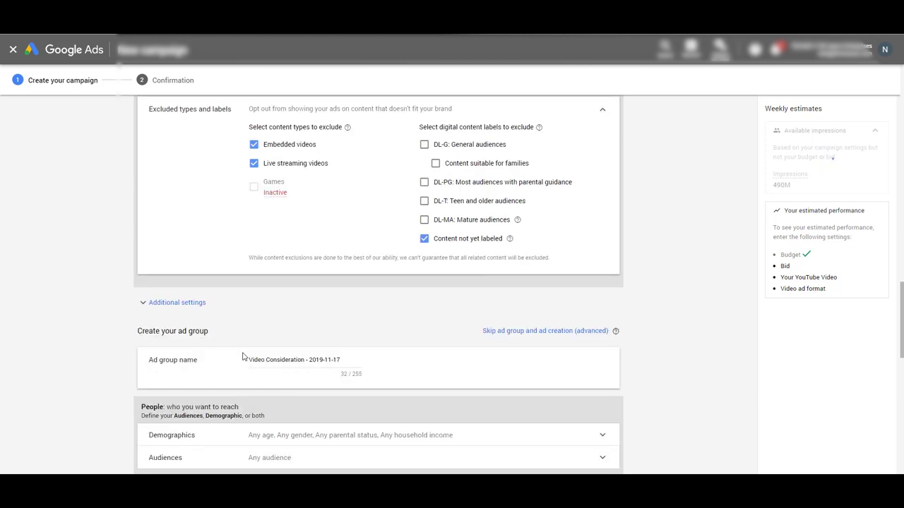
In additional settings, set Devices to 'Show on all eligible devices' and expand Frequency capping.
click(162, 303)
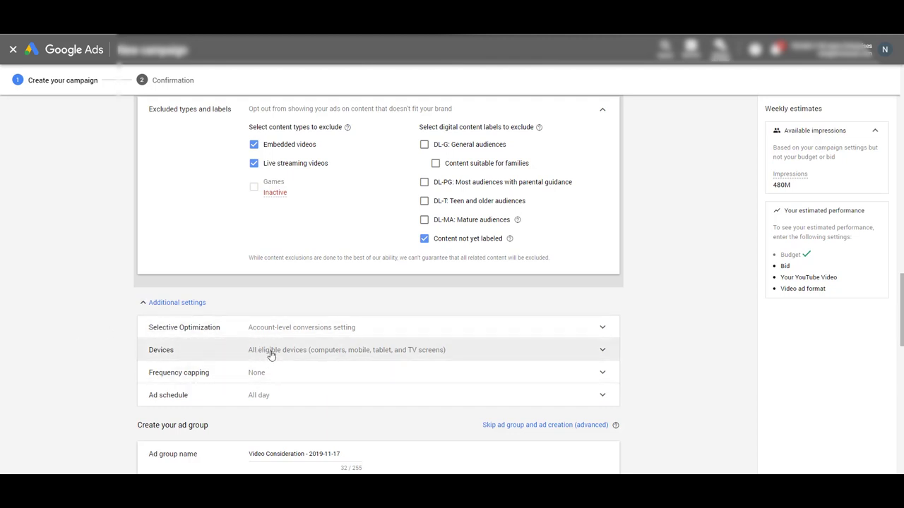
click(208, 357)
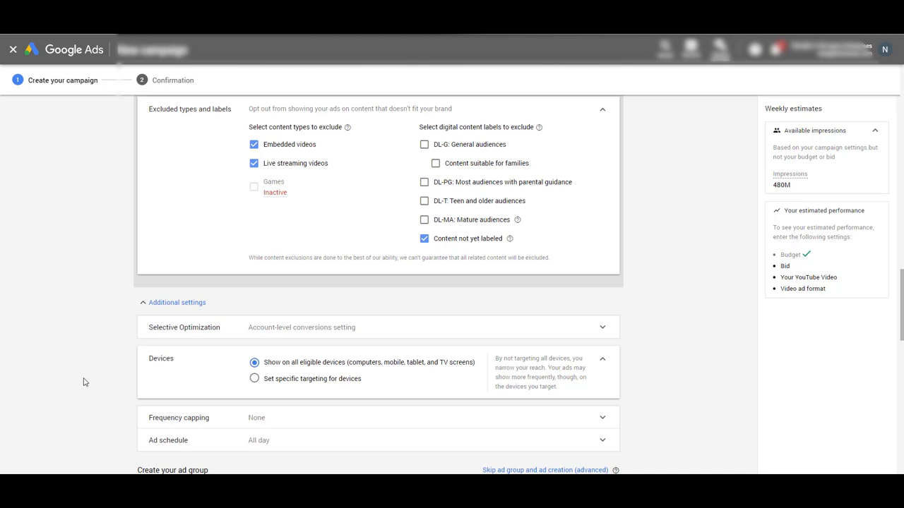
scroll(83, 382, down, 2)
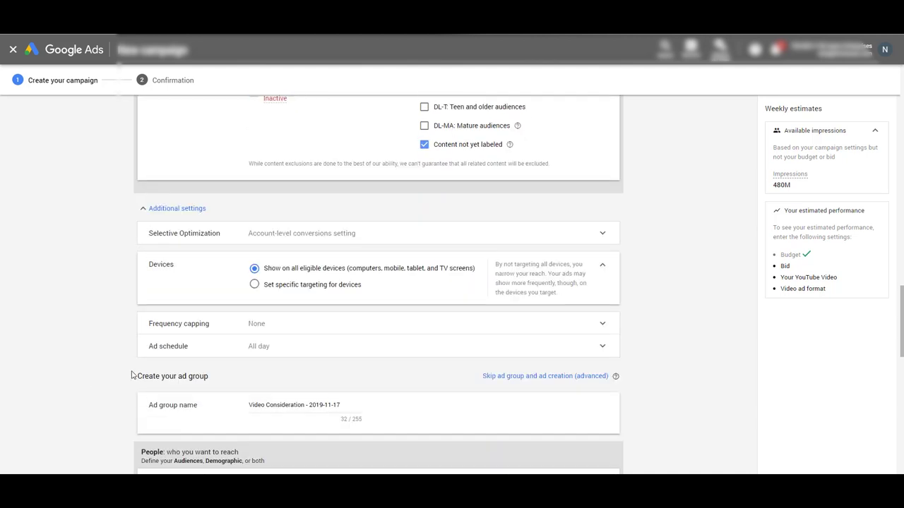
click(279, 291)
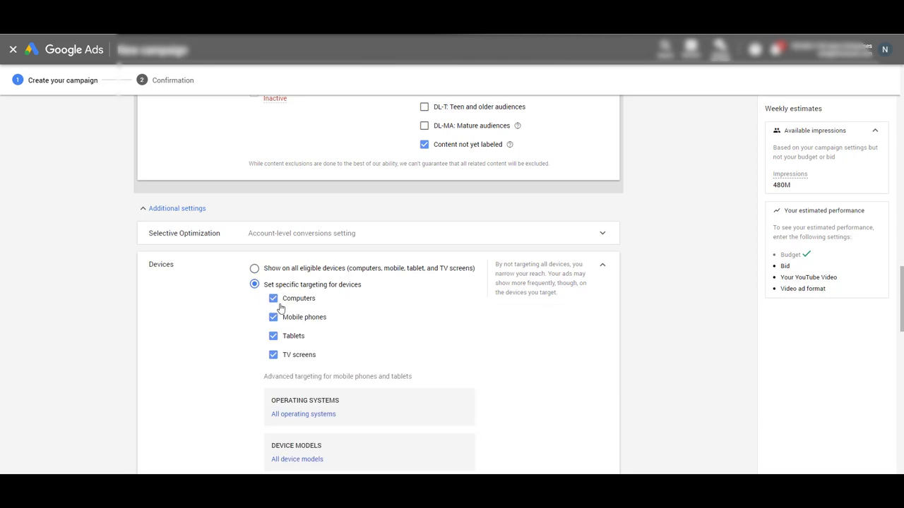
click(254, 268)
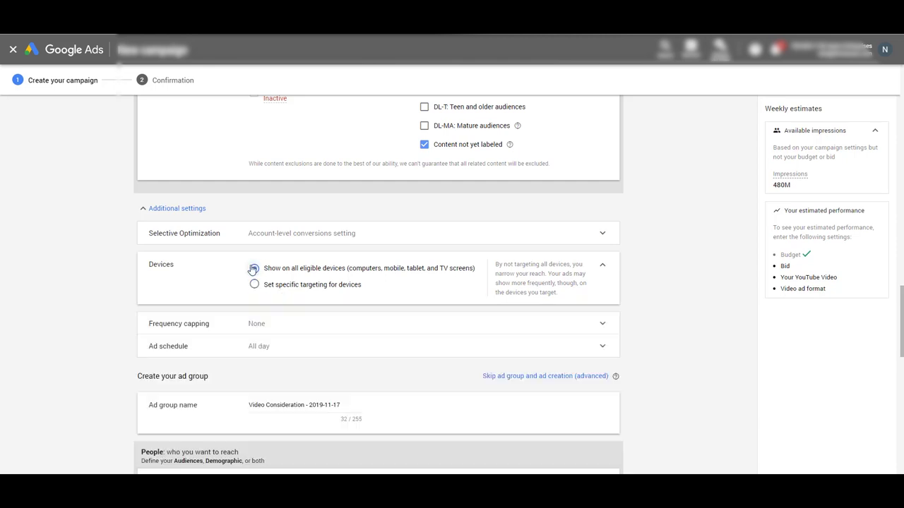
click(208, 325)
scroll(369, 307, down, 2)
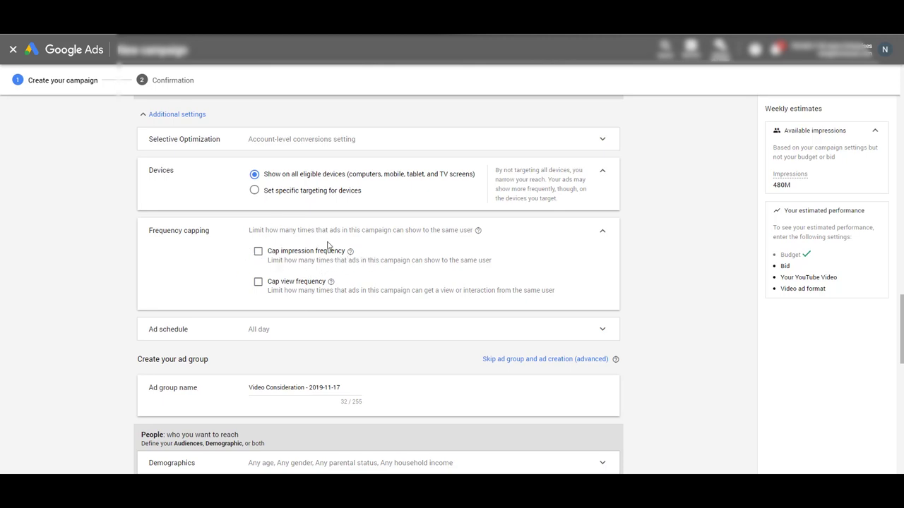
Turn on 'Cap view frequency' with a views cap of 4 'per month'.
click(259, 283)
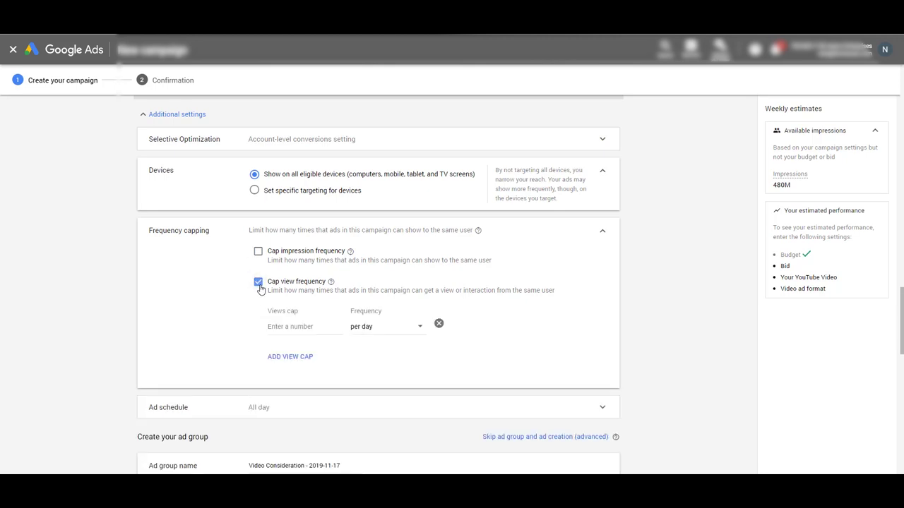
click(307, 326)
text(4)
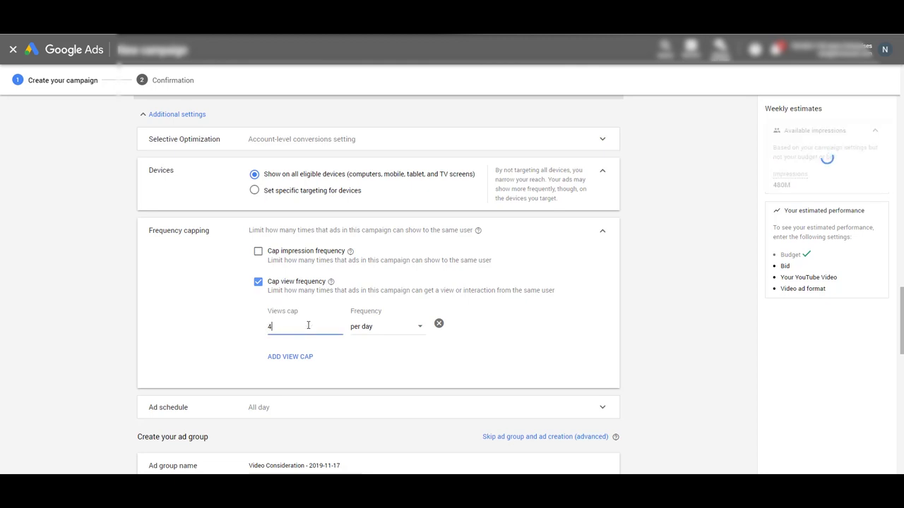
click(379, 330)
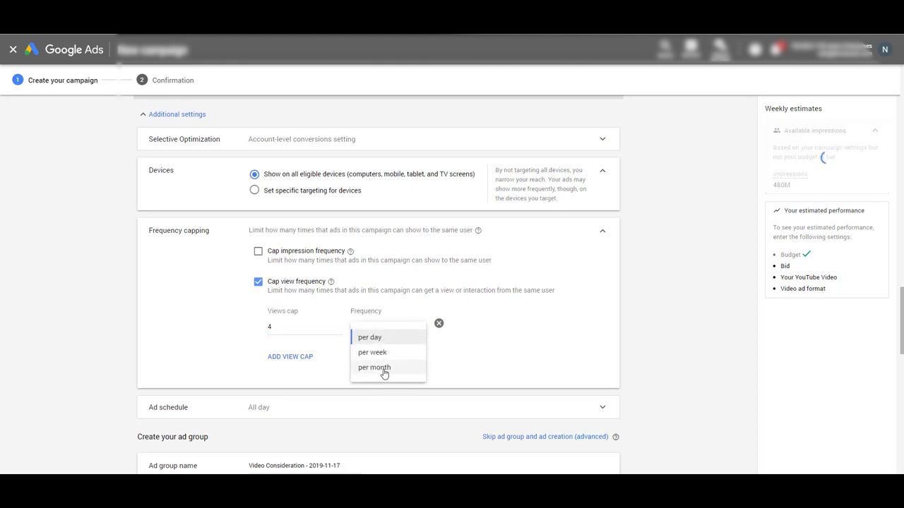
click(383, 368)
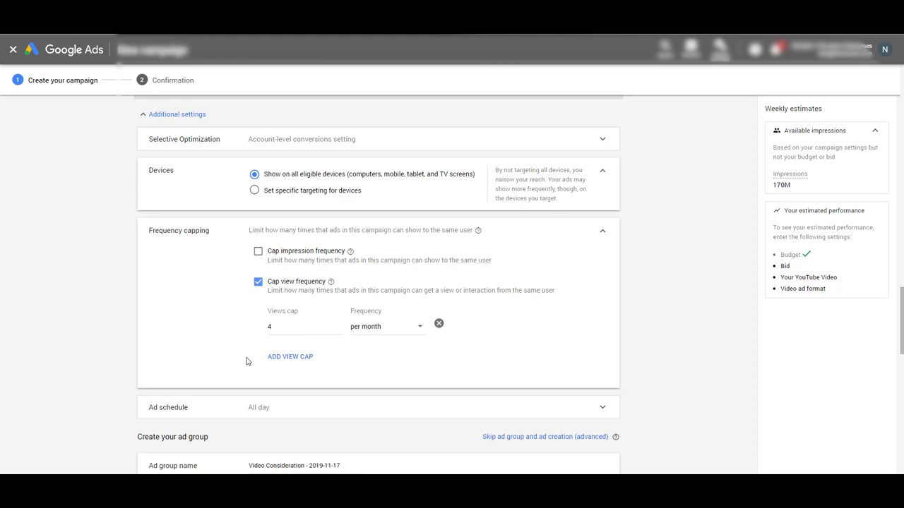
scroll(194, 367, down, 1)
scroll(194, 367, down, 3)
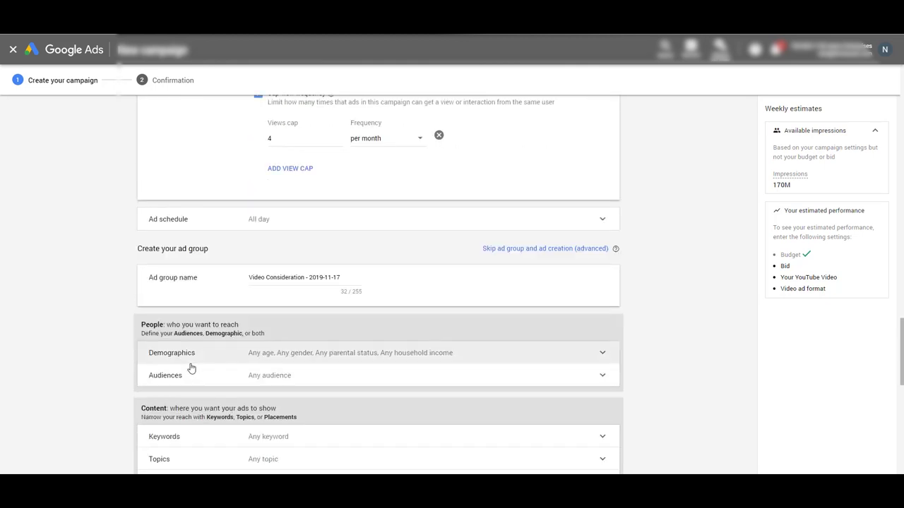
Expand Ad schedule (all days, 12:00 AM–12:00 AM) and select the 'Video Consideration - 2019-11-17' ad group name.
click(228, 226)
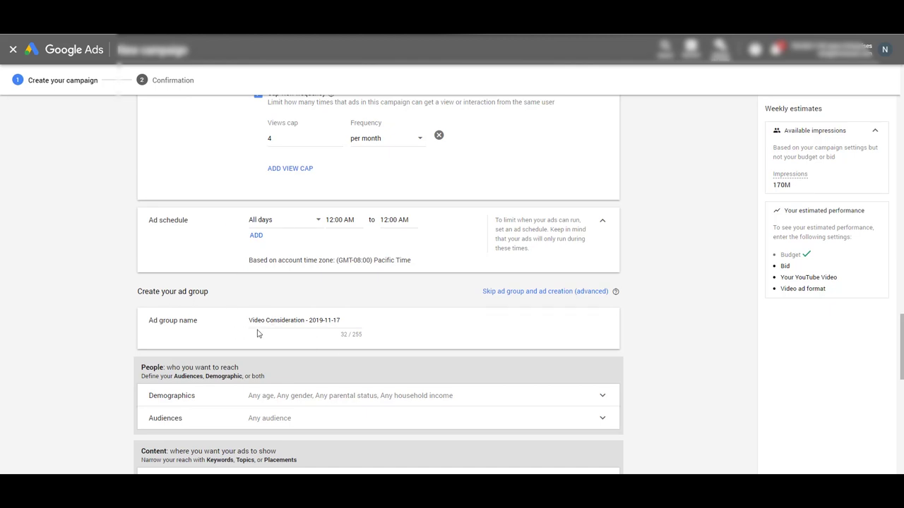
click(290, 321)
scroll(205, 378, down, 1)
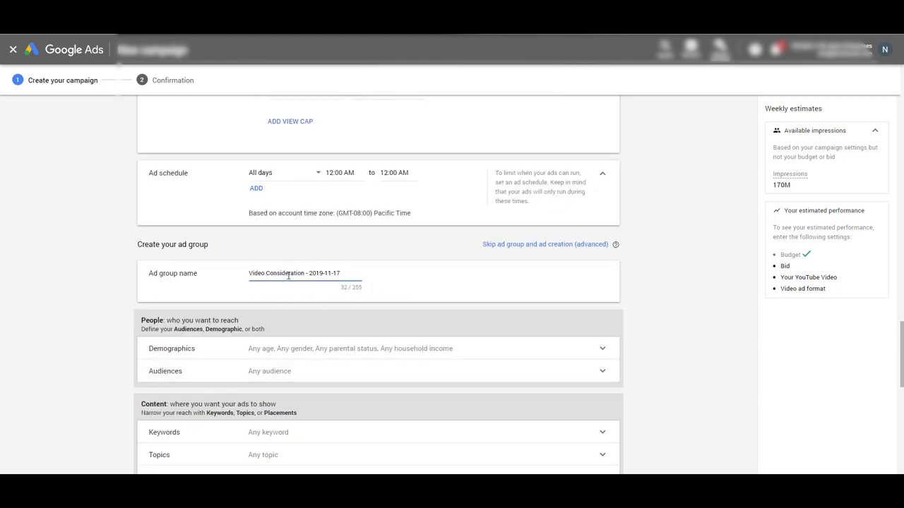
scroll(106, 353, down, 2)
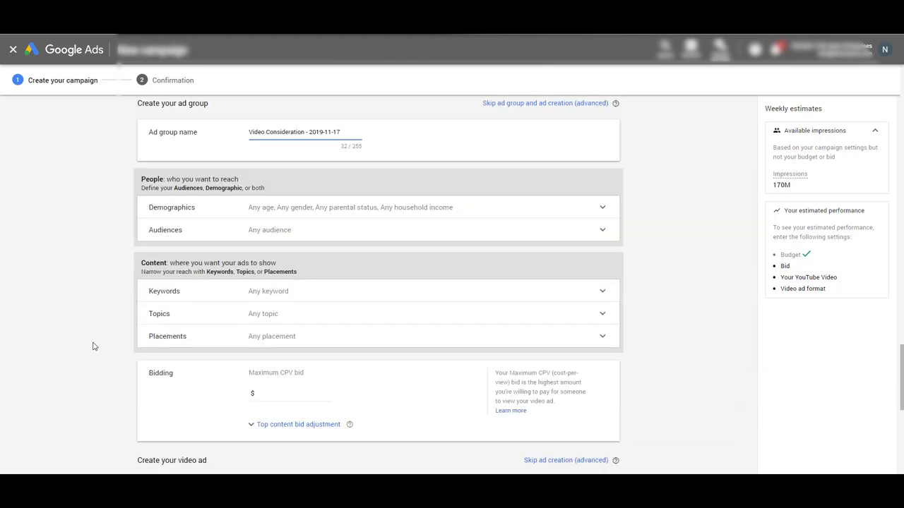
Expand Demographics and uncheck the 65+ age group.
click(273, 212)
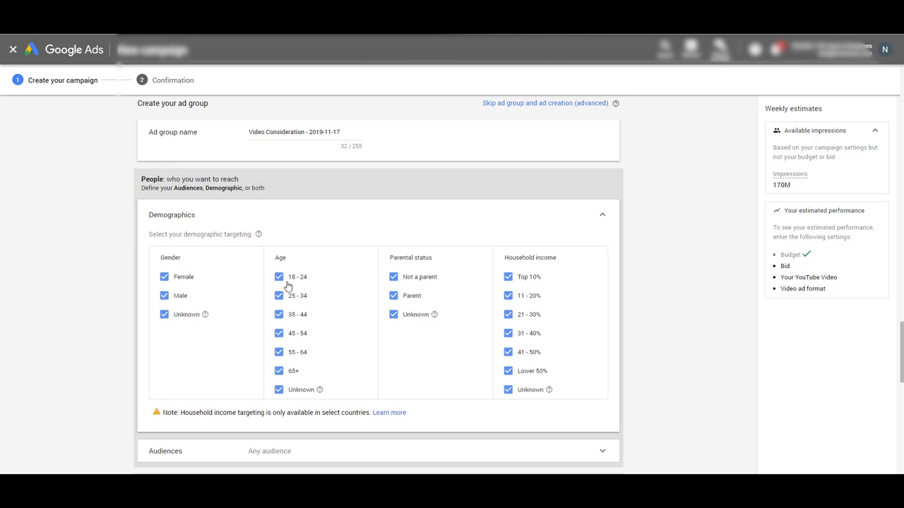
click(279, 372)
scroll(370, 321, down, 4)
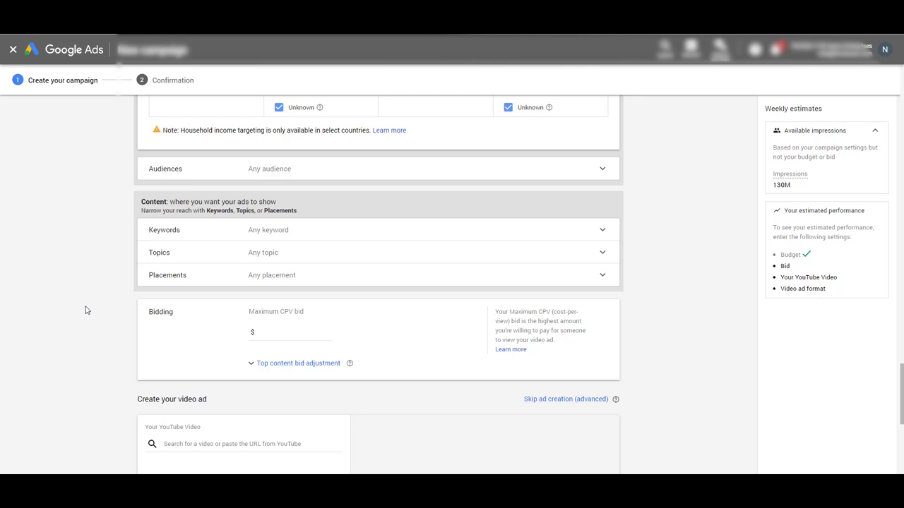
scroll(85, 310, down, 1)
click(306, 284)
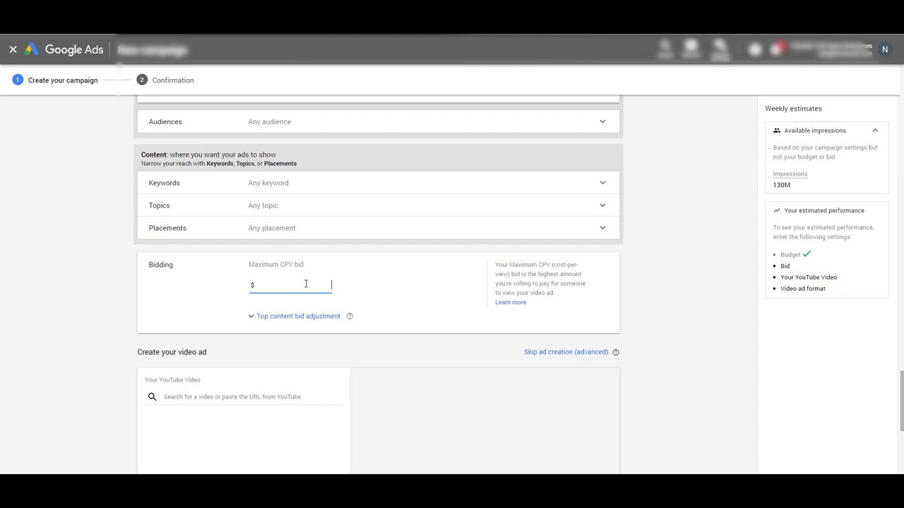
Enter and confirm a maximum CPV bid of $0.06.
text(0.00)
text(6)
click(374, 295)
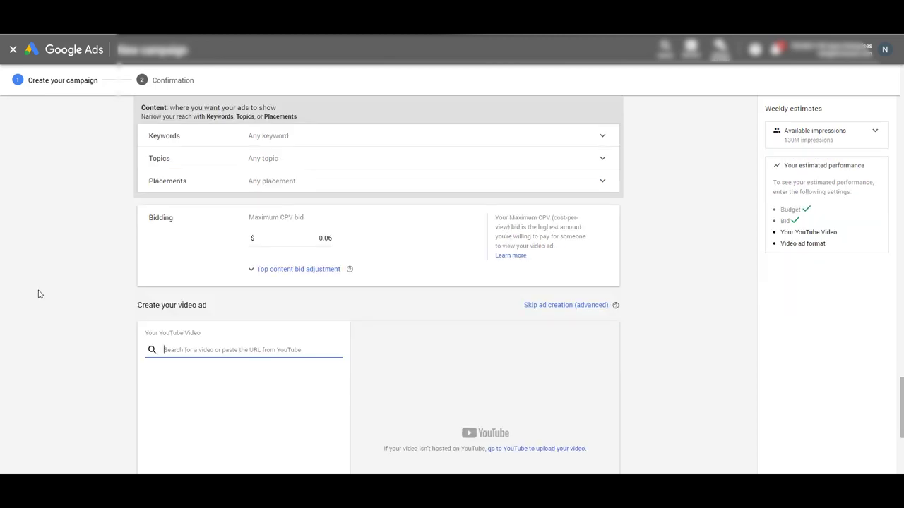
Paste the Oakview Insurance Services YouTube link, choose 'Skippable in-stream ad', and review the estimated views.
text(https://www.youtube.com/watch?v=blgU5GFzIC0&feature=emb_logo)
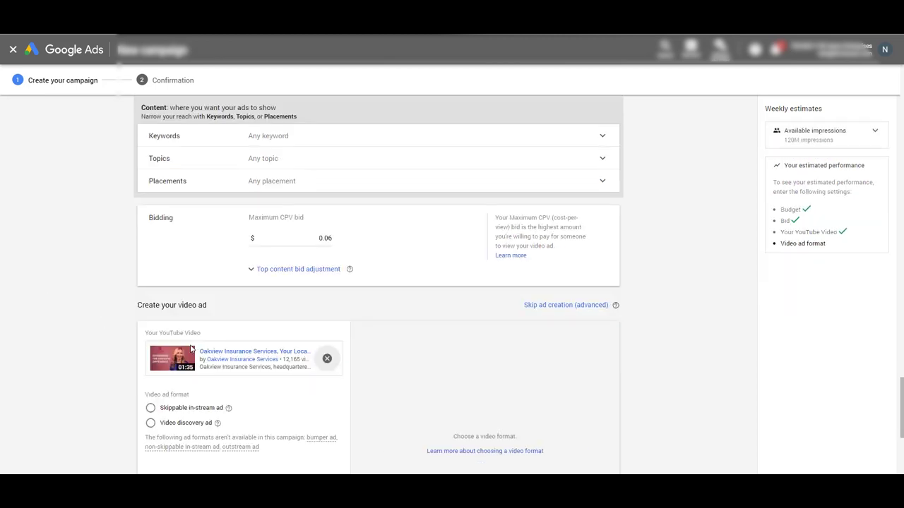
click(177, 414)
scroll(97, 369, down, 2)
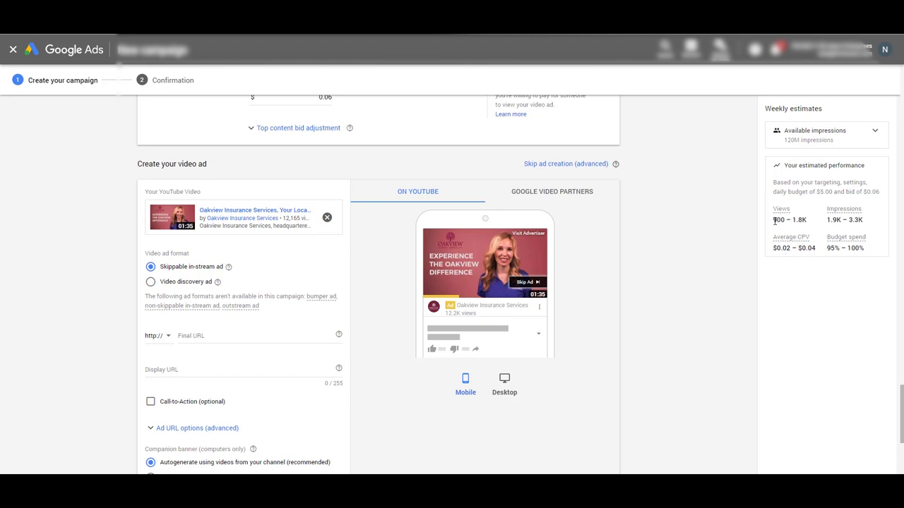
drag(775, 220, 811, 225)
drag(810, 225, 837, 221)
Try maximum CPV bids of $0.08 and then $0.04, comparing the estimates.
scroll(101, 262, up, 2)
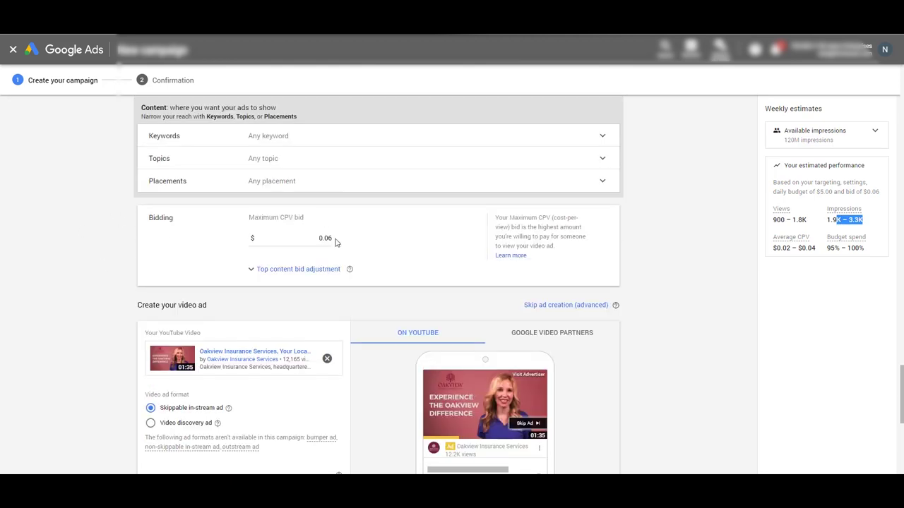
drag(336, 240, 328, 240)
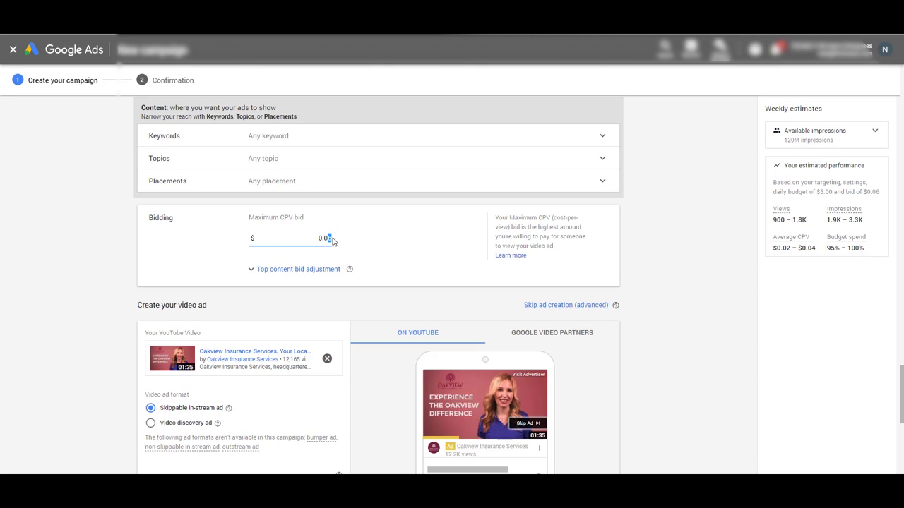
text(8)
key(Tab)
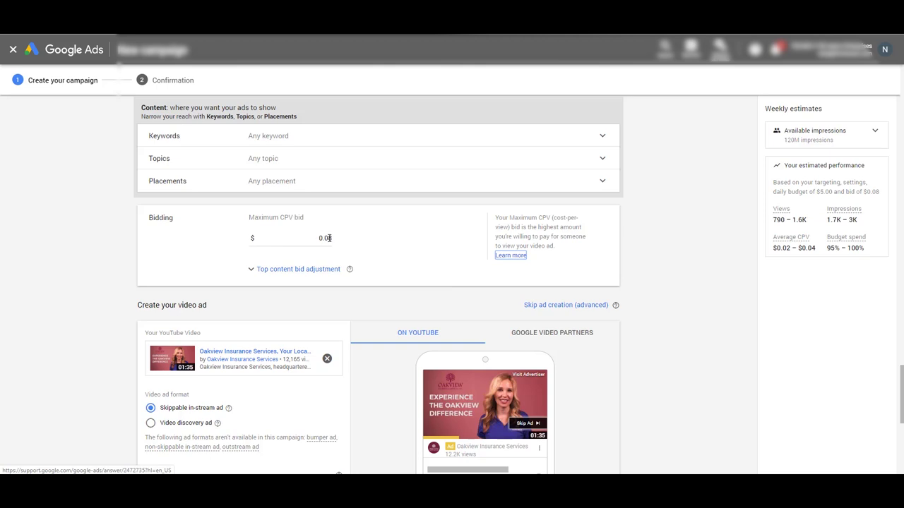
drag(331, 238, 327, 238)
text(4)
key(Tab)
Try a $0.03 bid, then settle on $0.04 as the maximum CPV bid.
click(333, 238)
key(BackSpace)
text(3)
key(Tab)
click(329, 239)
drag(331, 238, 328, 238)
text(4)
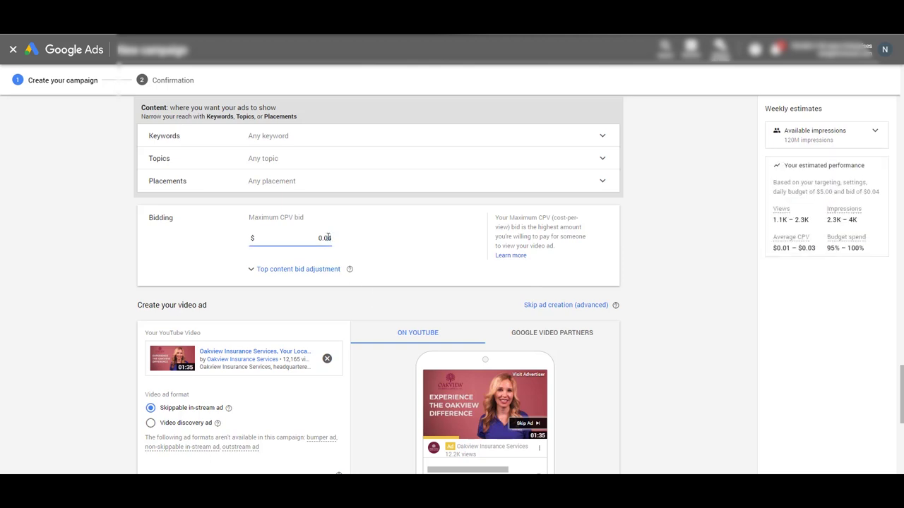
key(Tab)
scroll(682, 393, down, 3)
click(196, 244)
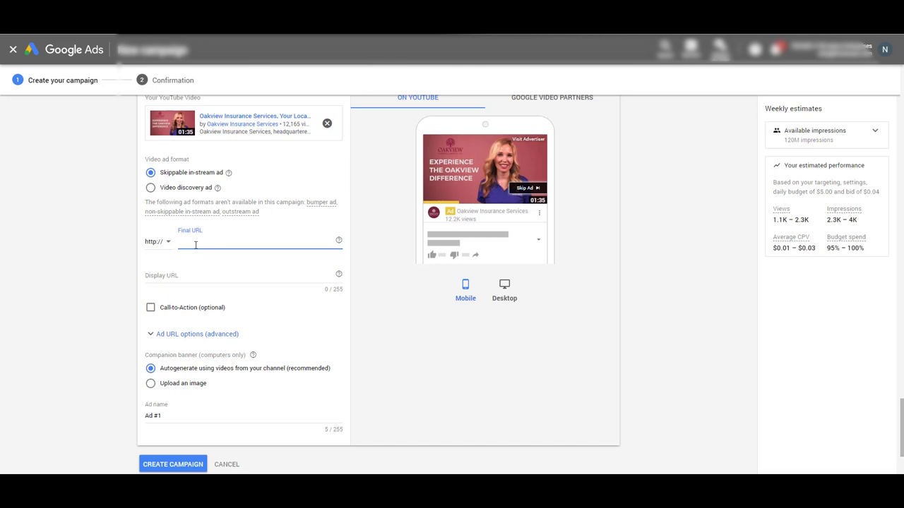
text(www.google.com)
key(Tab)
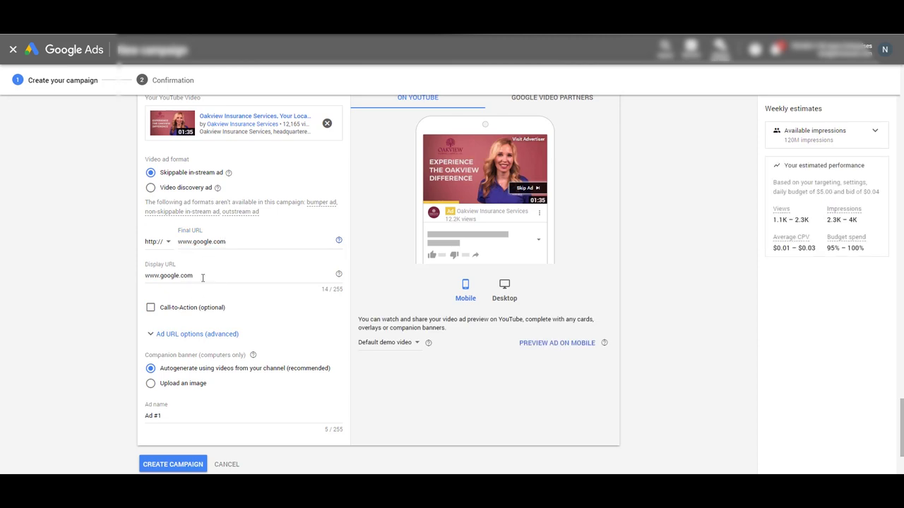
drag(192, 279, 145, 282)
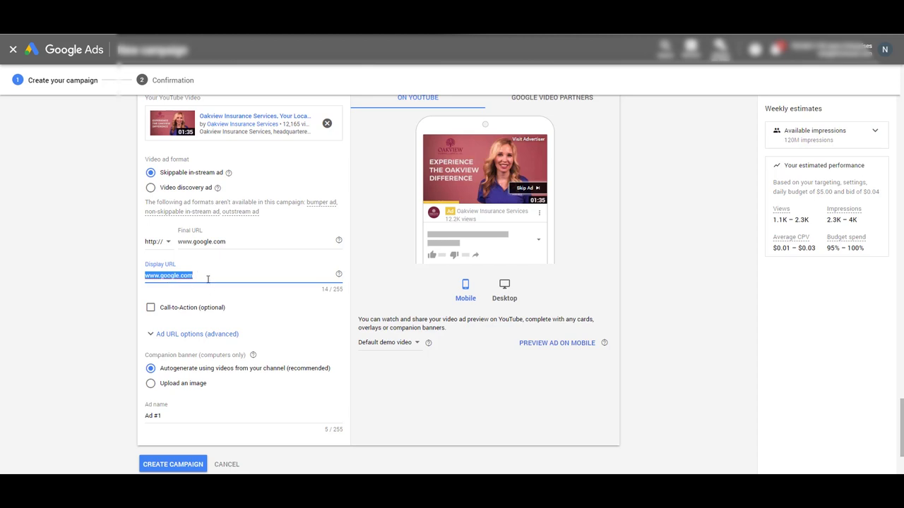
click(196, 275)
Enable the optional call-to-action and enter 'Start here' as its text.
click(151, 308)
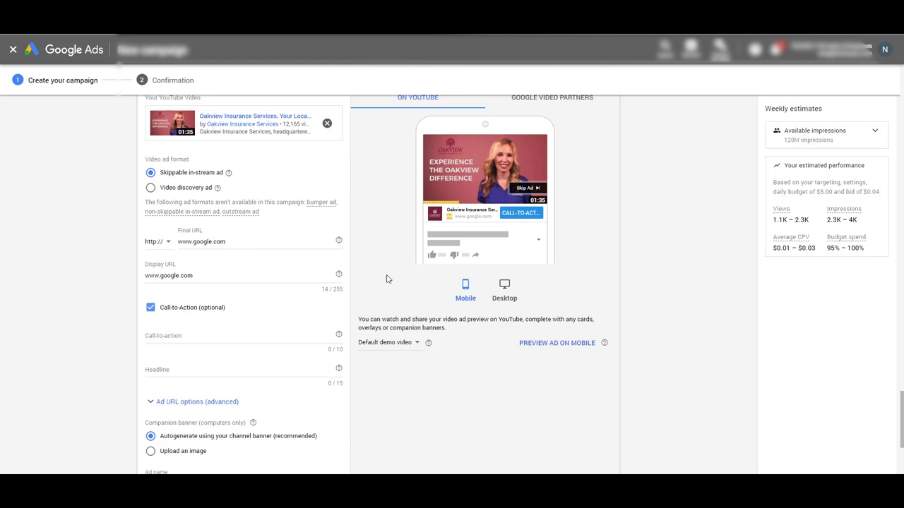
click(171, 337)
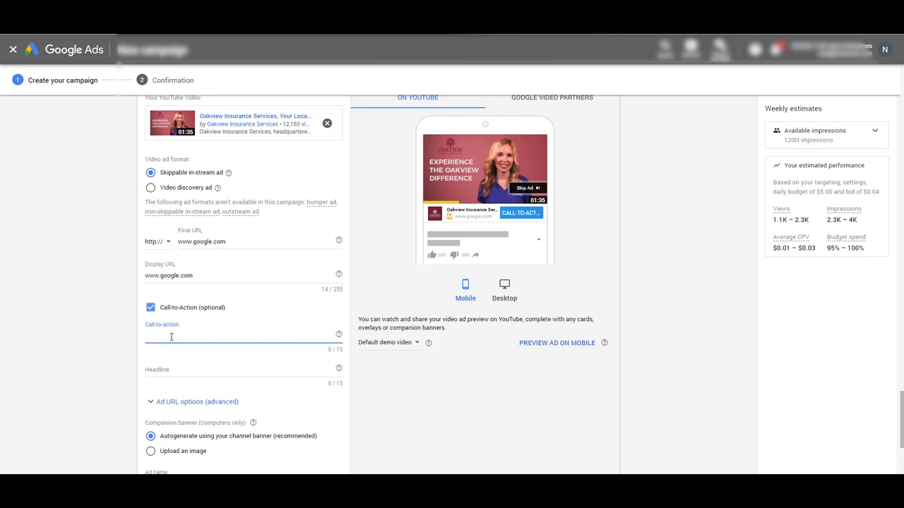
key(Caps_Lock)
text(S)
key(Caps_Lock)
text(tart here)
click(171, 319)
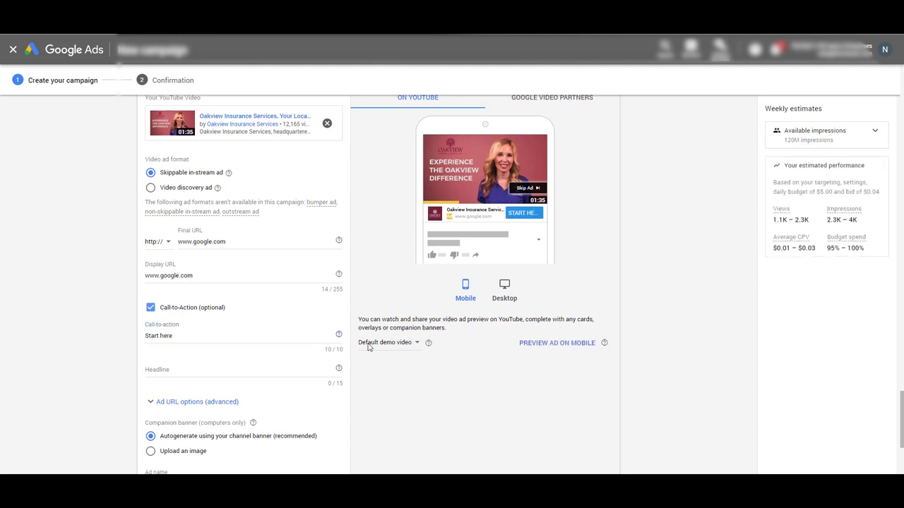
Enter 'Get Insurance' as the ad headline.
click(155, 369)
key(Caps_Lock)
text(G)
key(Caps_Lock)
text(et)
key(Caps_Lock)
text(I)
key(Caps_Lock)
text(nsurance)
key(Tab)
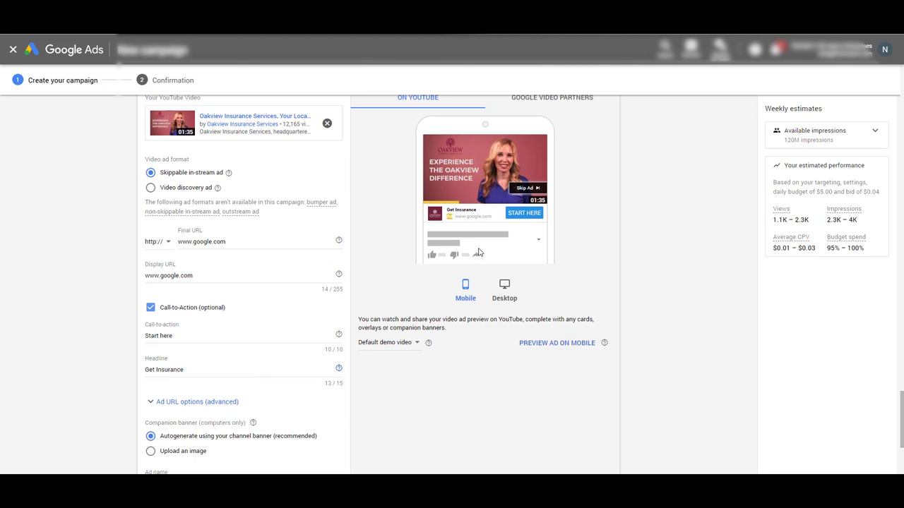
Replace the headline with 'Shop local'.
drag(193, 379, 2, 353)
key(Caps_Lock)
text(S)
key(Caps_Lock)
text(hop local)
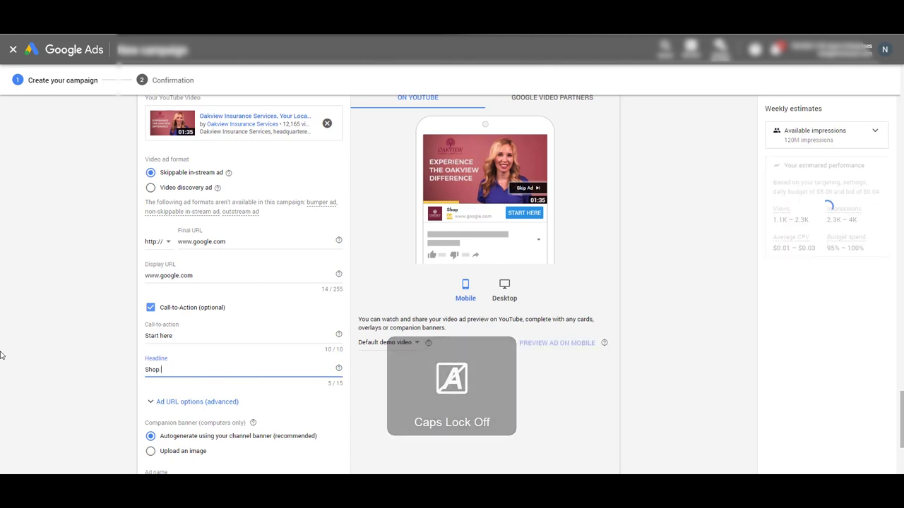
key(Tab)
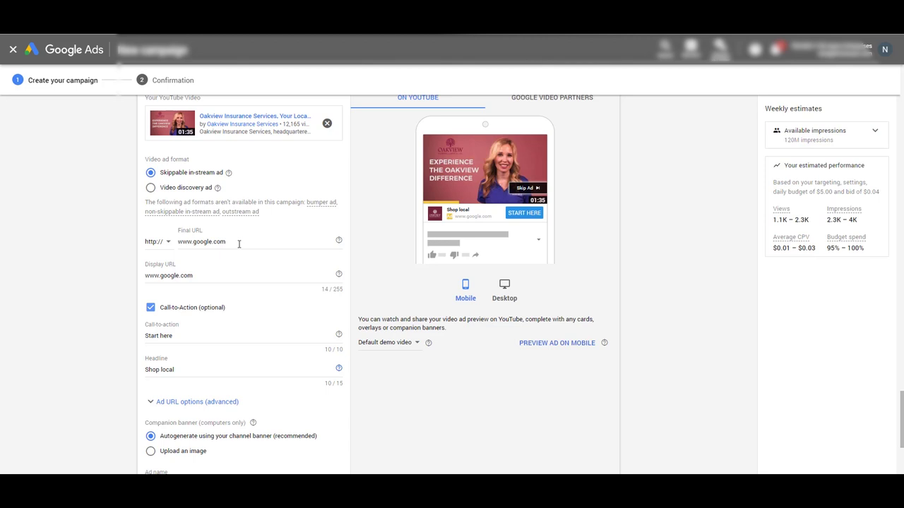
scroll(302, 411, down, 5)
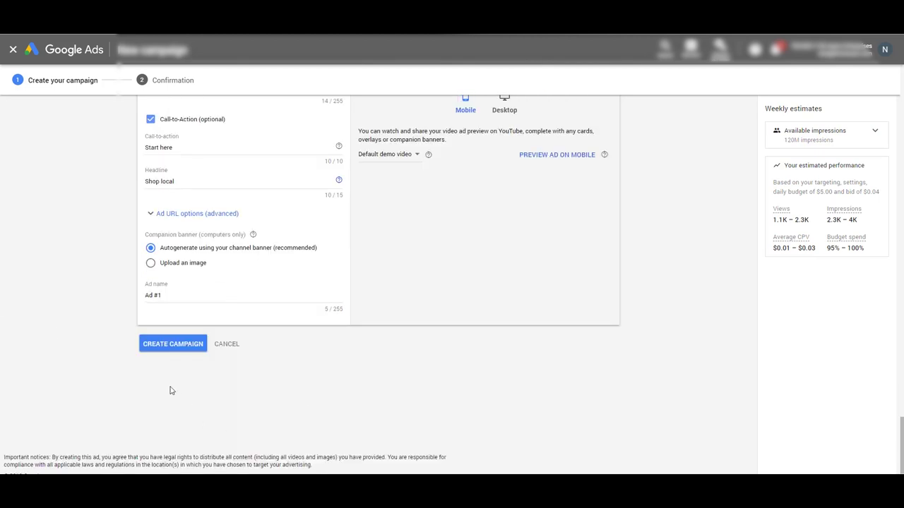
scroll(176, 344, up, 5)
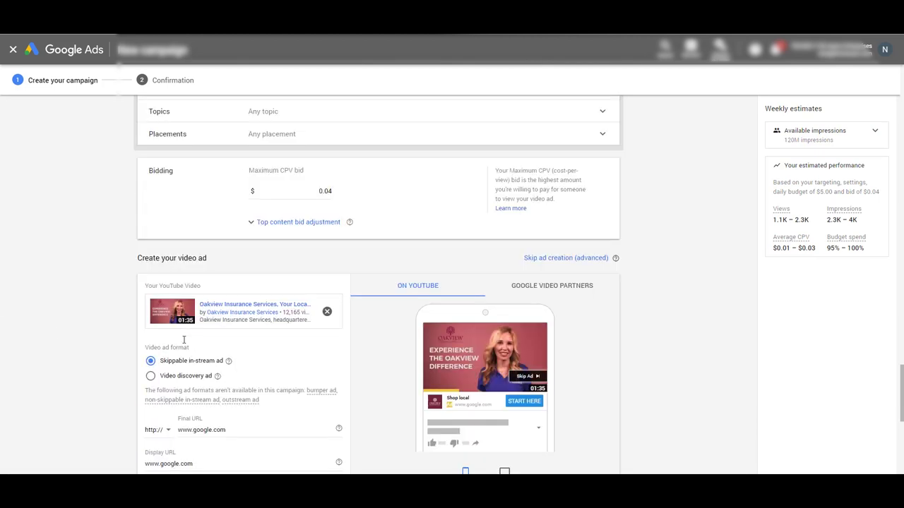
scroll(551, 399, down, 1)
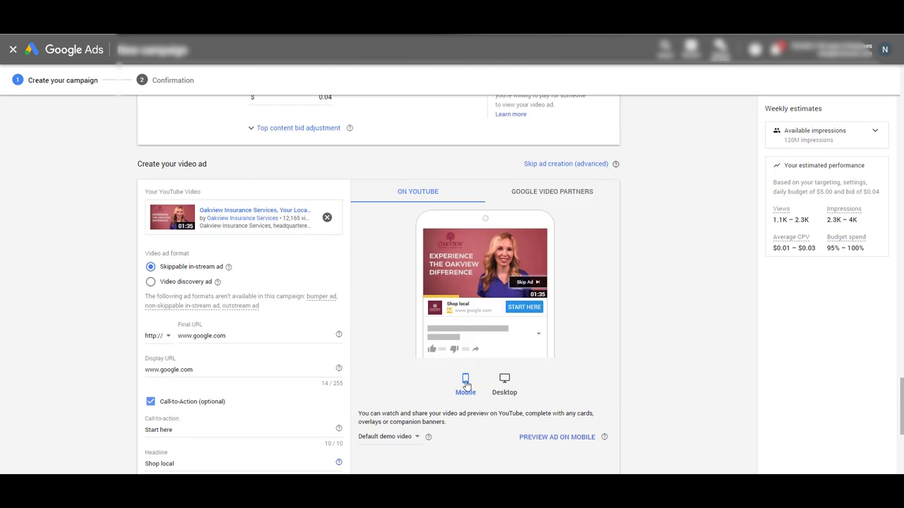
click(506, 385)
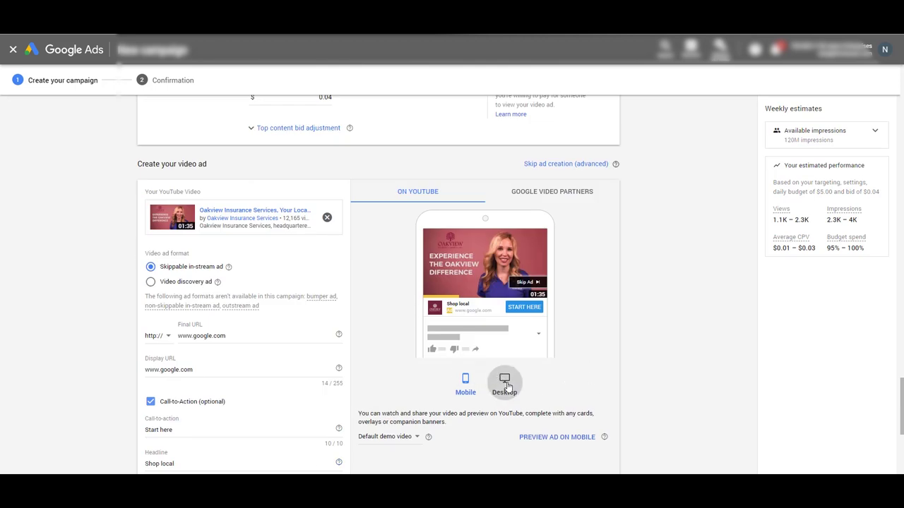
click(466, 394)
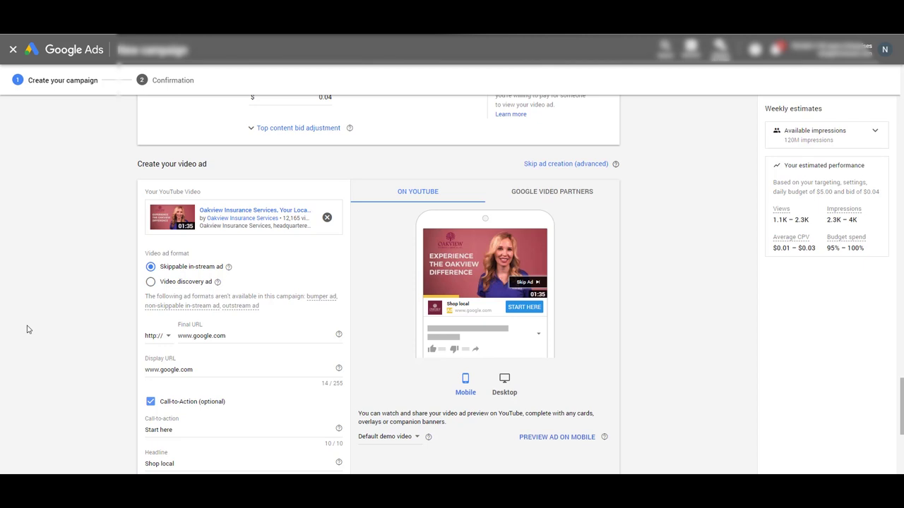
scroll(29, 329, up, 20)
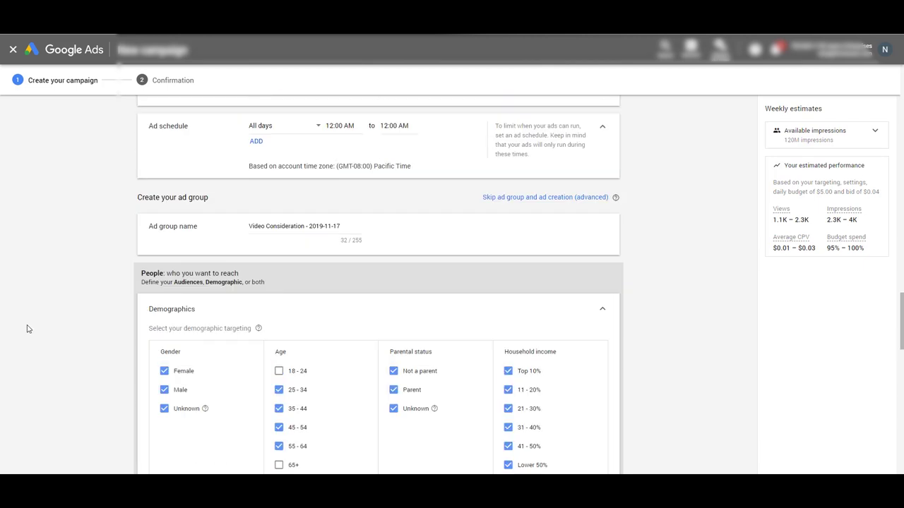
scroll(28, 328, up, 15)
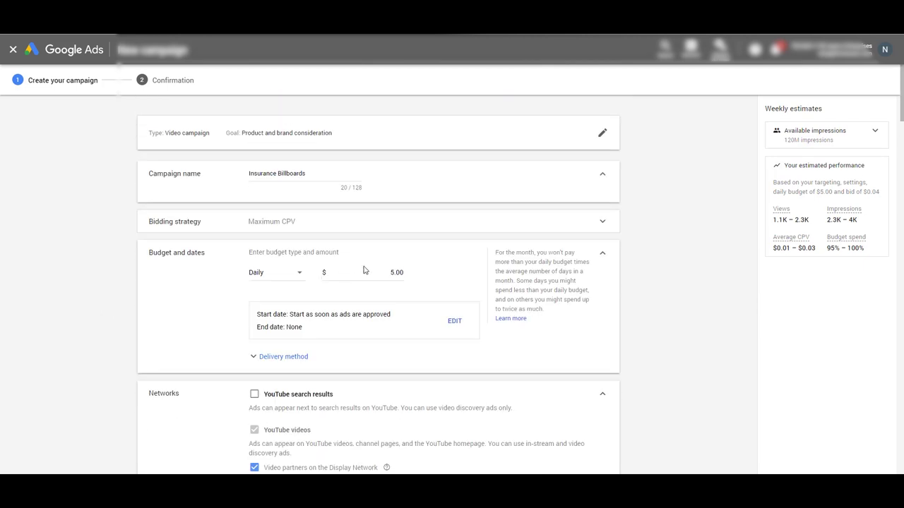
click(391, 272)
scroll(89, 377, down, 1)
scroll(89, 378, down, 20)
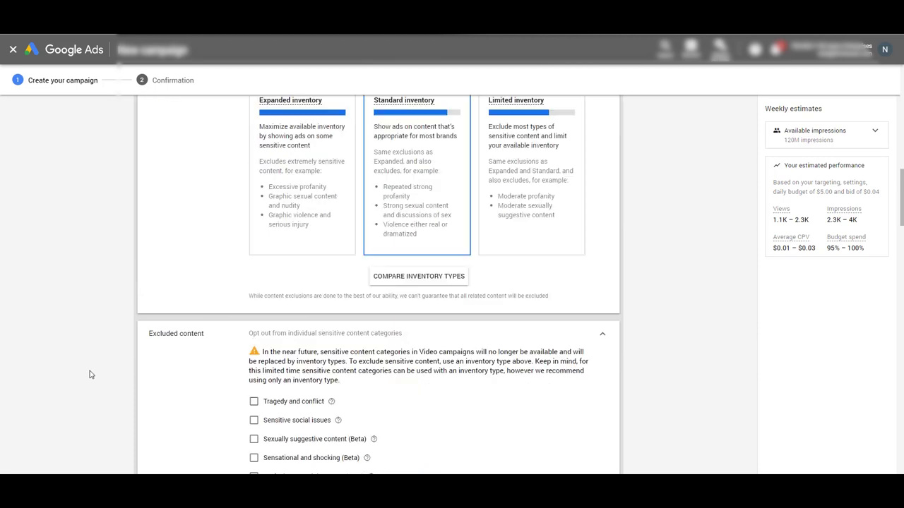
scroll(88, 379, down, 4)
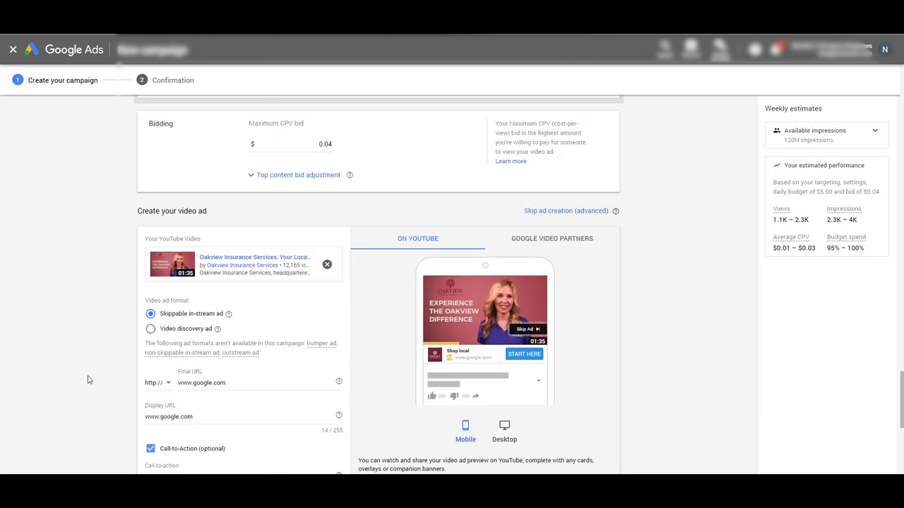
scroll(266, 381, down, 1)
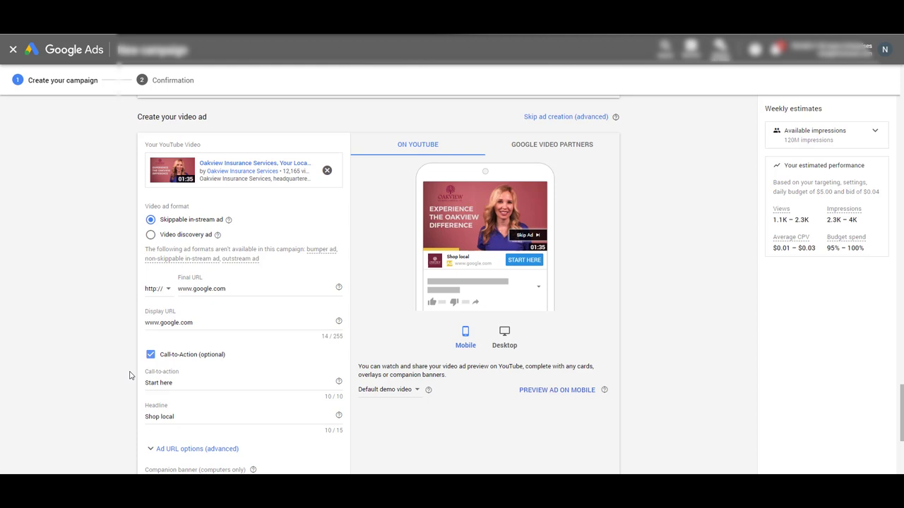
scroll(129, 375, up, 5)
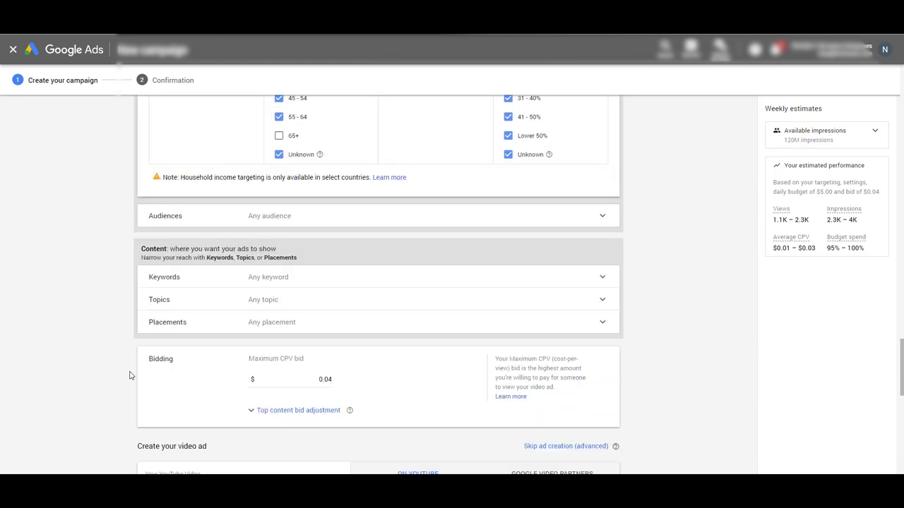
scroll(129, 375, up, 3)
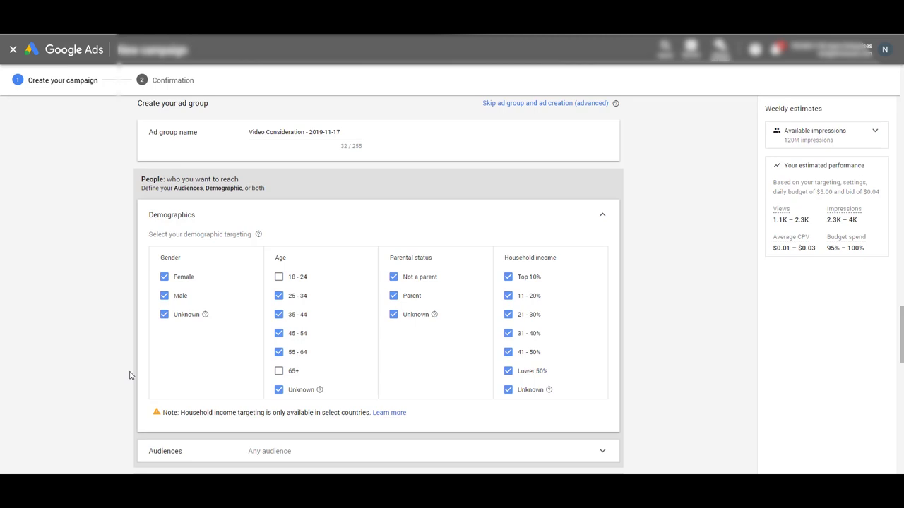
scroll(130, 375, down, 10)
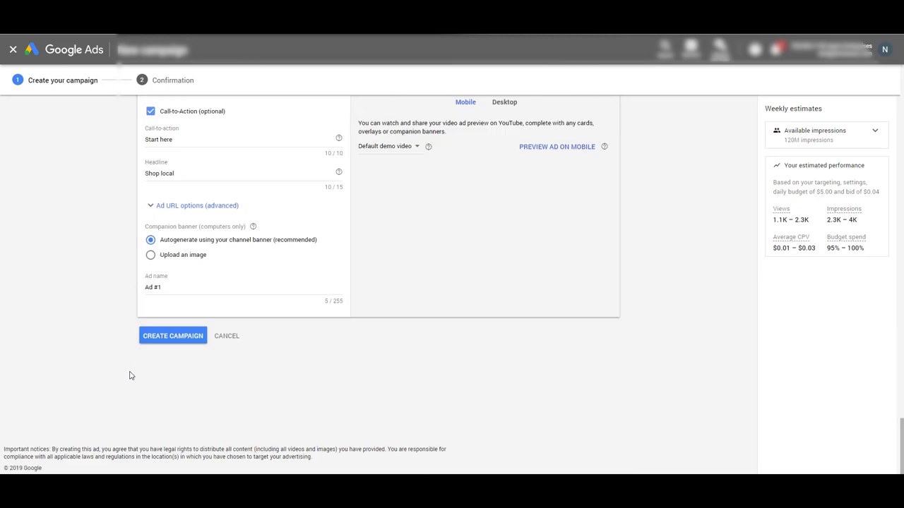
scroll(129, 375, up, 4)
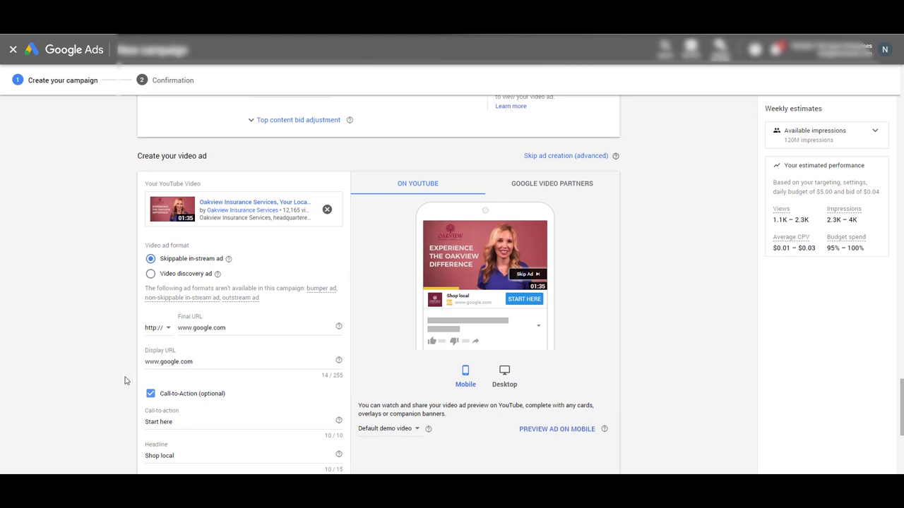
scroll(126, 369, up, 15)
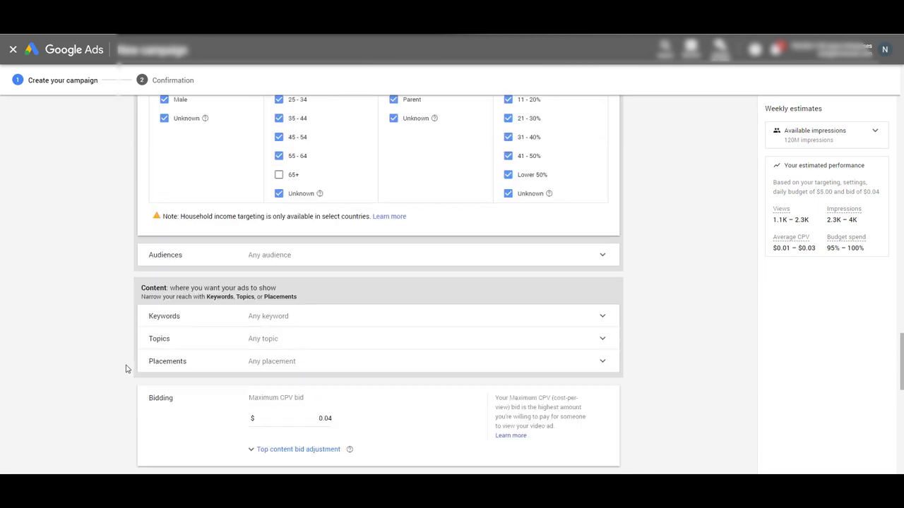
scroll(126, 368, up, 10)
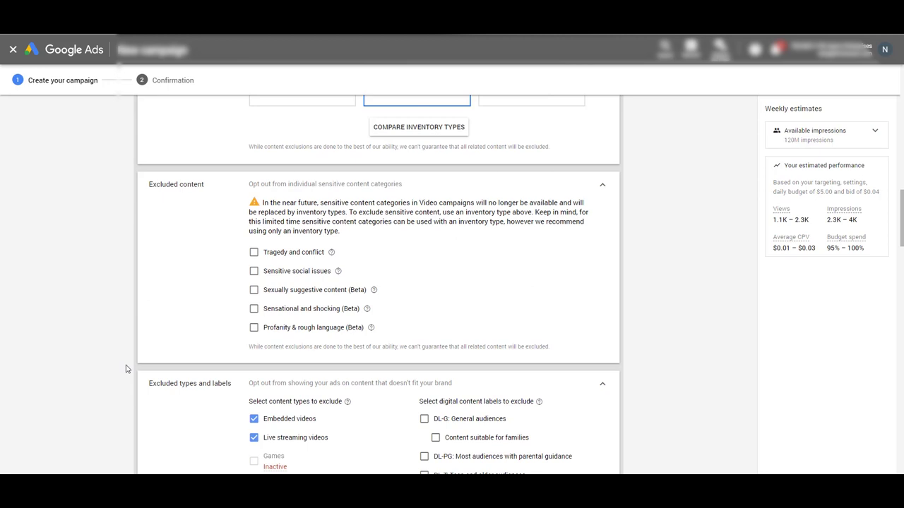